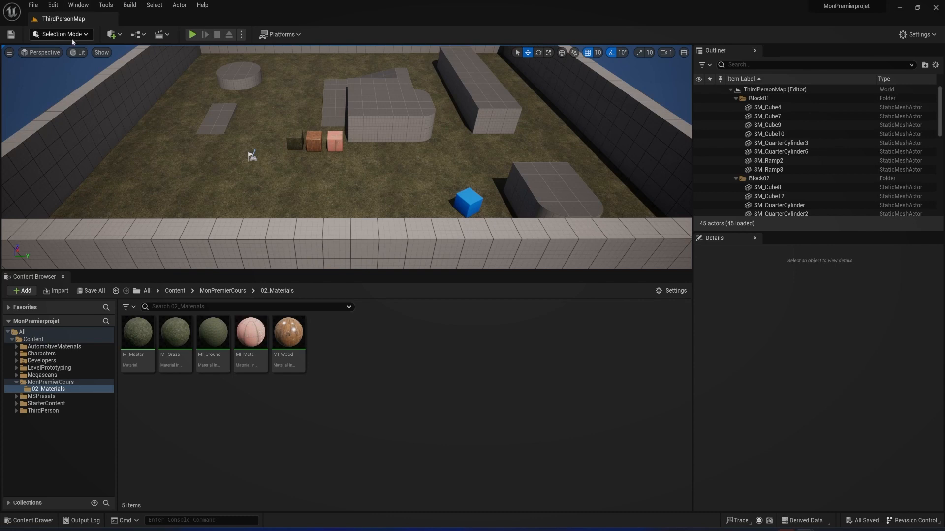
Close the Content Browser and narrow the Outliner and Details panels to enlarge the viewport
click(69, 35)
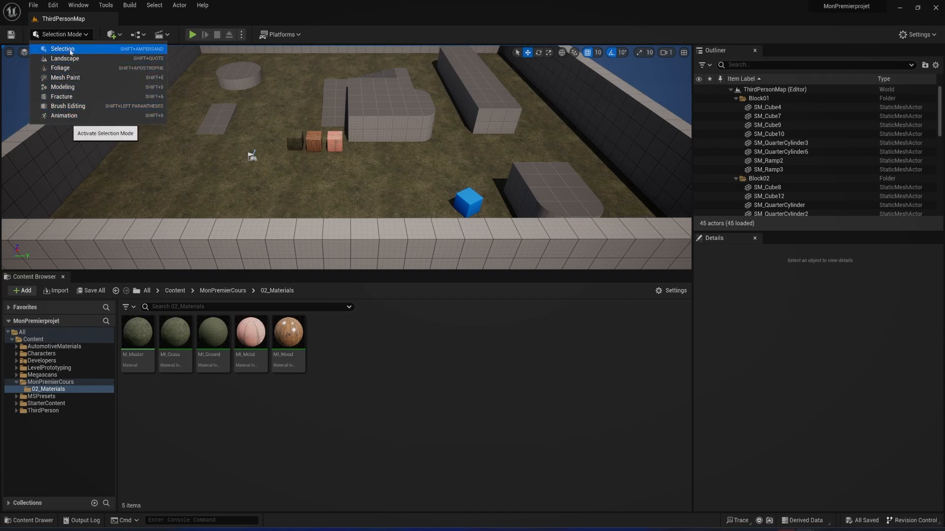
mouse_move(578, 261)
right_down()
mouse_move(627, 243)
mouse_move(575, 250)
mouse_move(579, 261)
right_up()
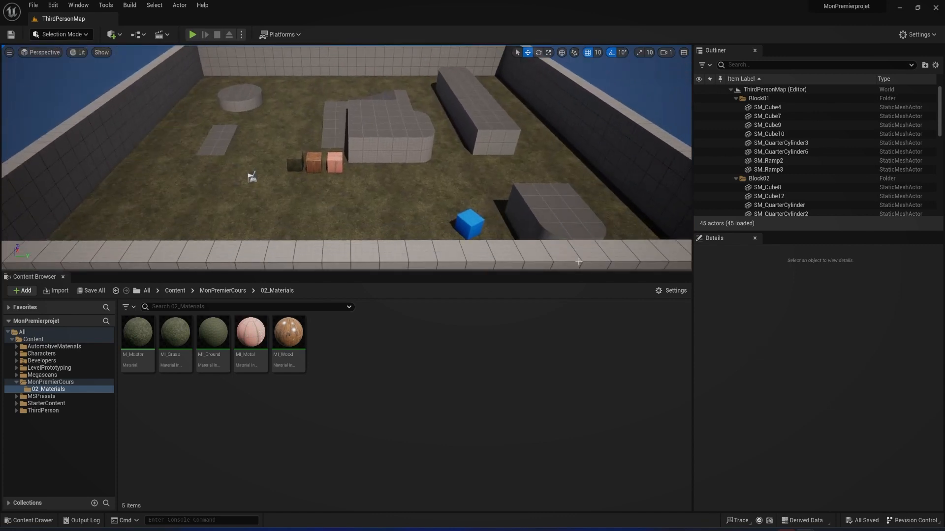
click(63, 277)
right_drag(367, 224, 384, 207)
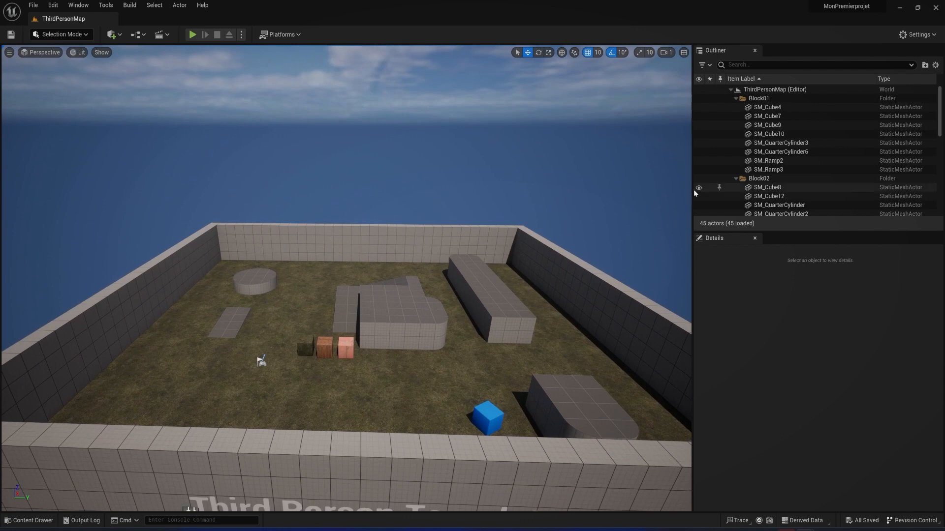
drag(692, 190, 756, 183)
right_drag(395, 273, 397, 304)
key(s)
key(w)
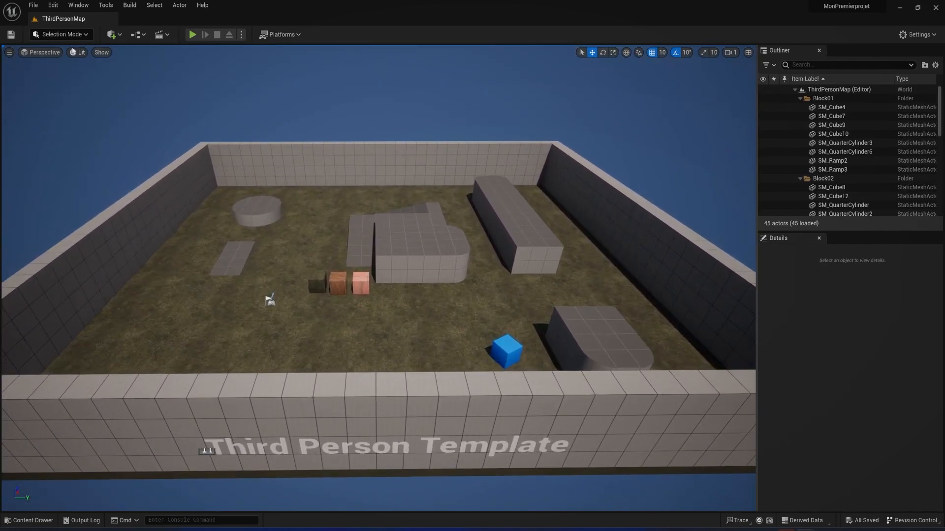
Switch the editor to Landscape mode and close the Landscape panel to view the level full width
click(70, 38)
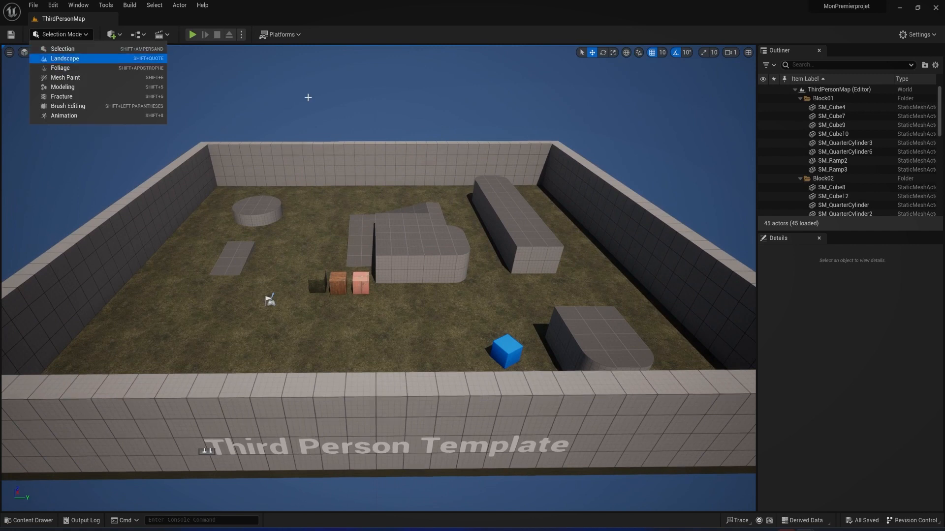
mouse_move(524, 209)
right_down()
mouse_move(542, 224)
mouse_move(527, 209)
right_up()
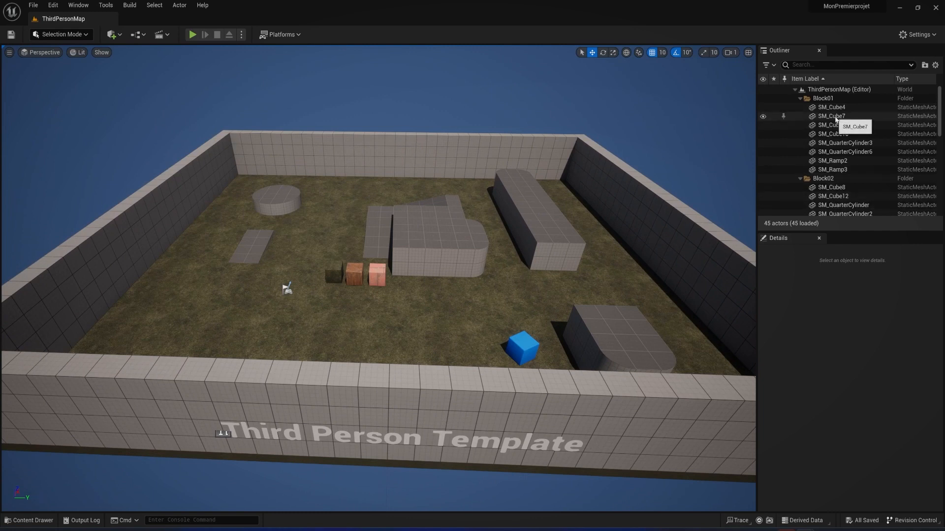
click(66, 35)
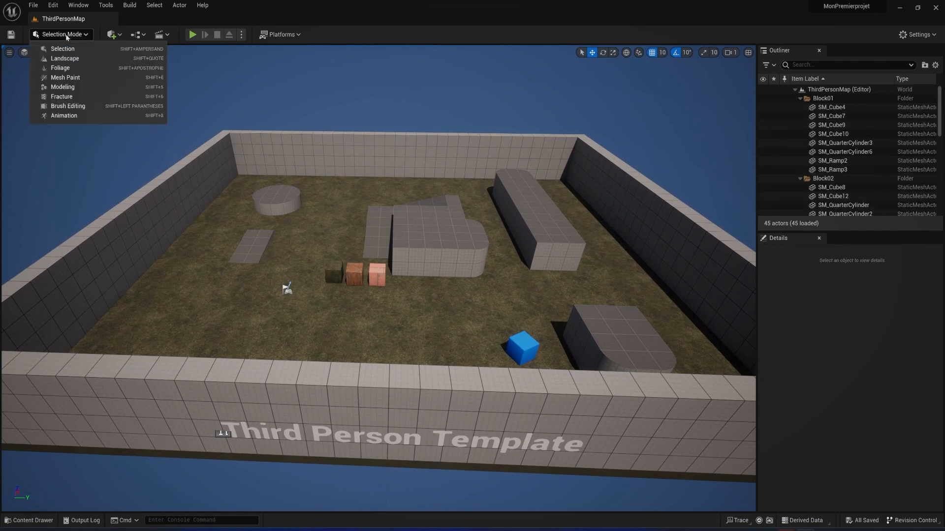
click(69, 60)
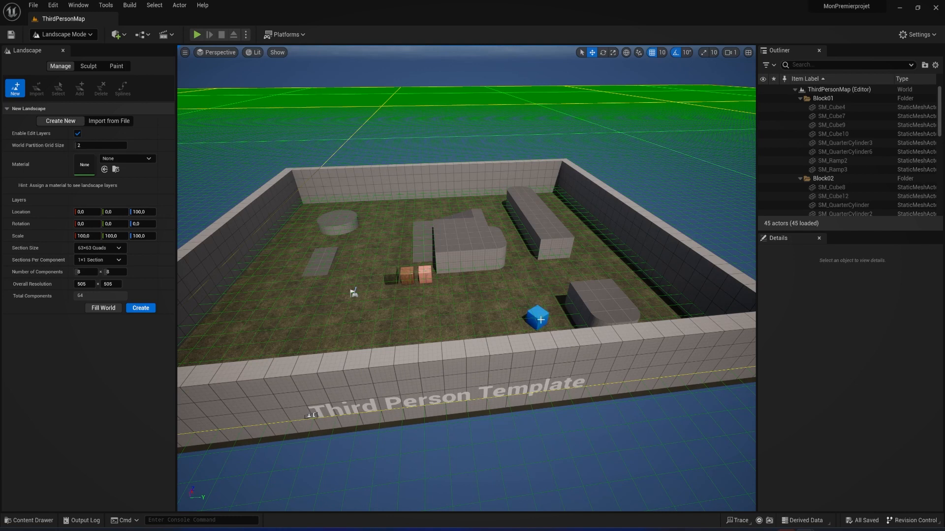
click(63, 51)
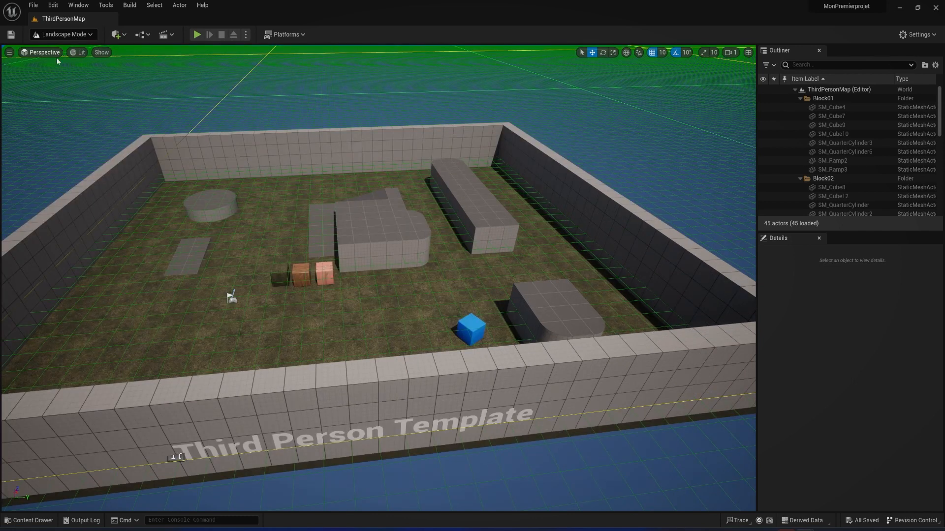
right_drag(448, 249, 475, 250)
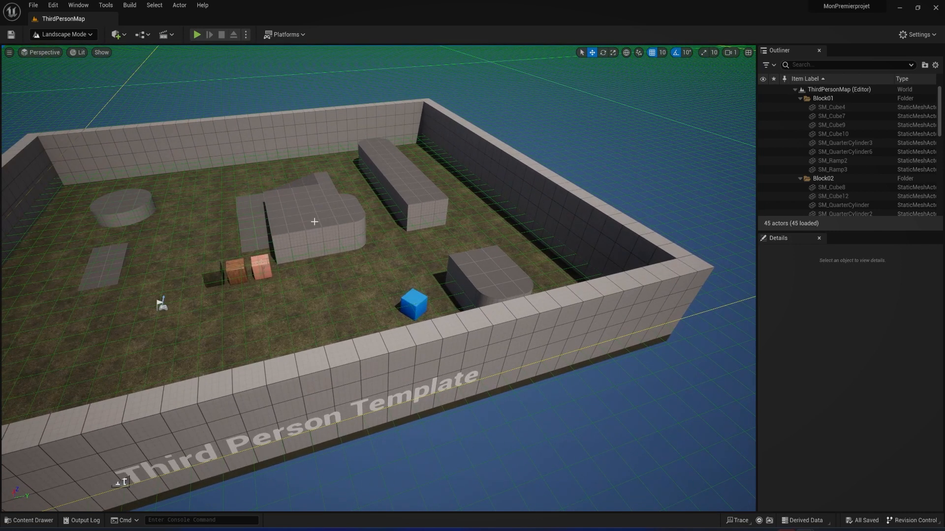
right_drag(459, 266, 428, 266)
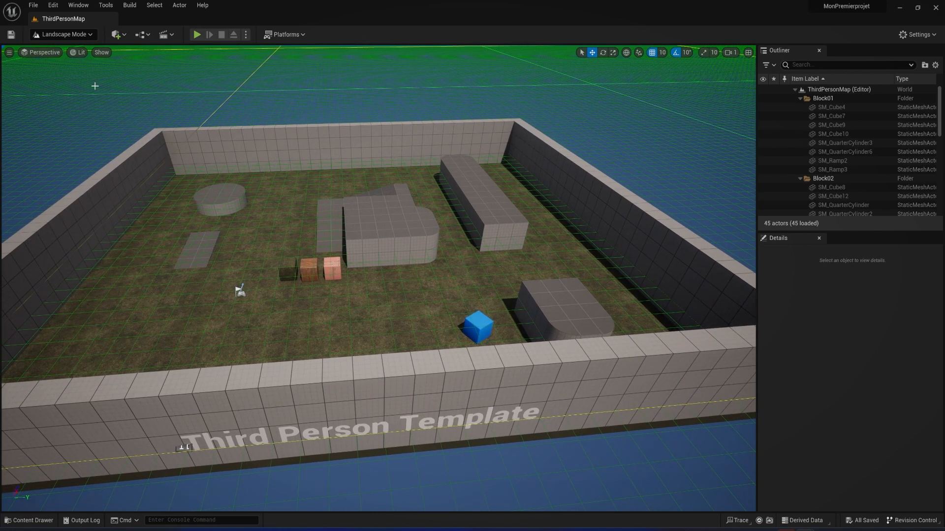
Bring back the closed Landscape panel by returning to Selection mode and re-entering Landscape mode
click(75, 34)
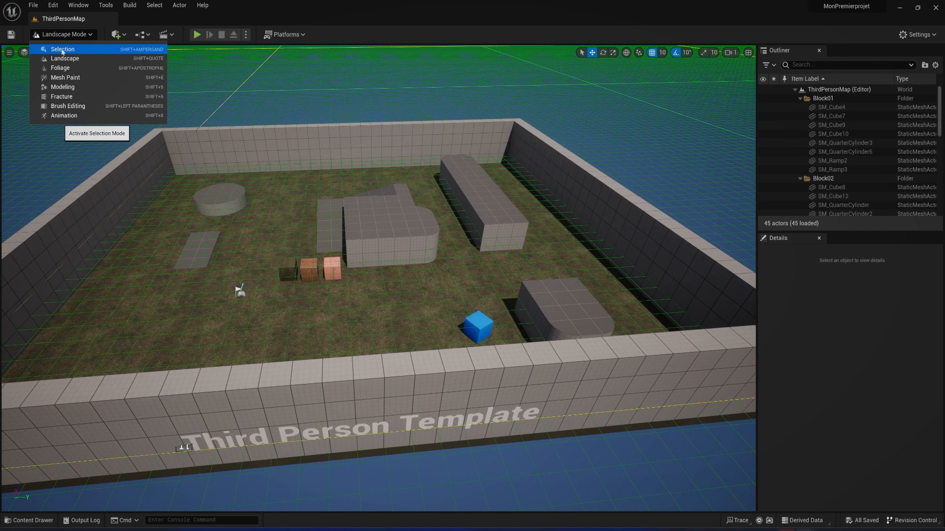
click(62, 51)
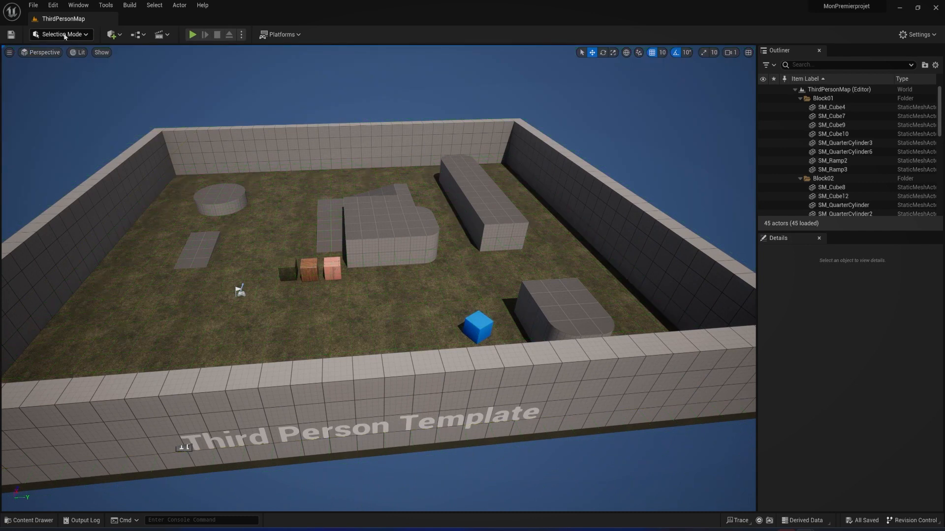
click(65, 34)
click(69, 58)
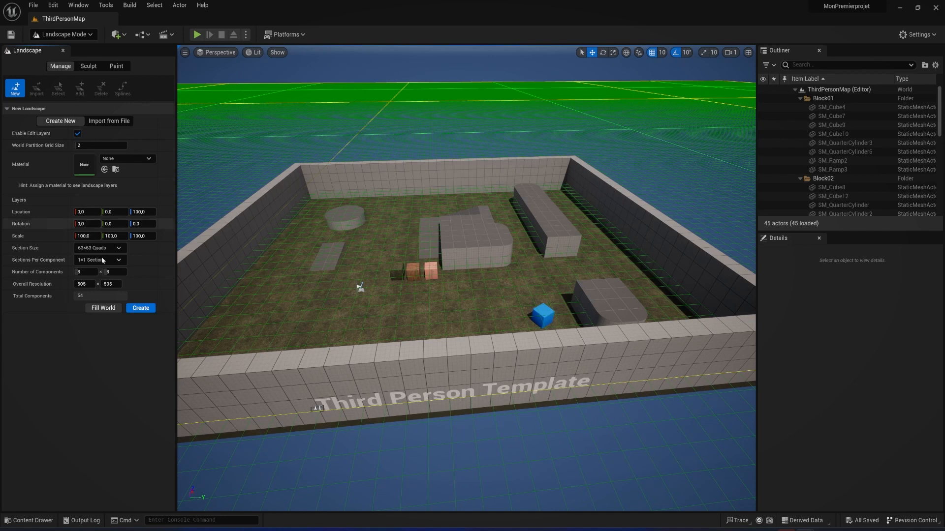
Close the Landscape panel, restore it by switching to Selection mode and back to Landscape, and close it again
click(63, 51)
click(68, 38)
click(66, 50)
click(69, 37)
click(69, 60)
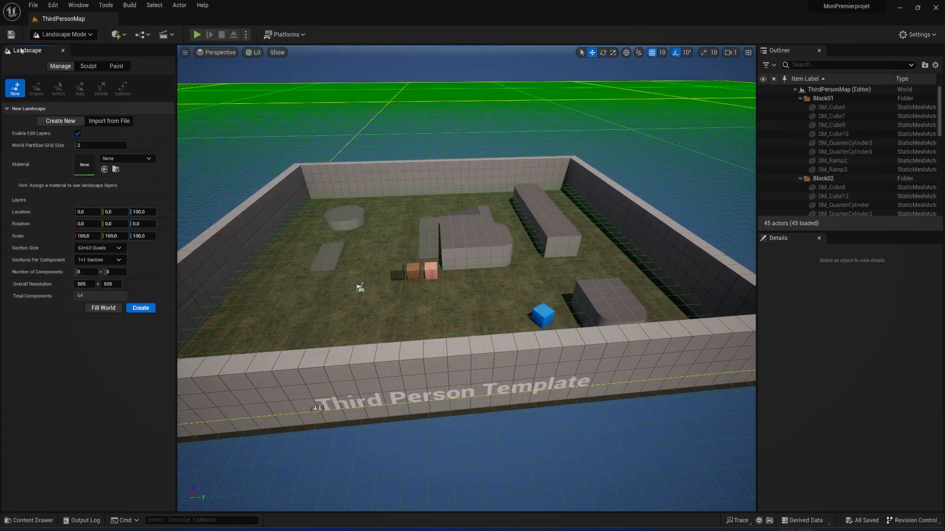
click(62, 51)
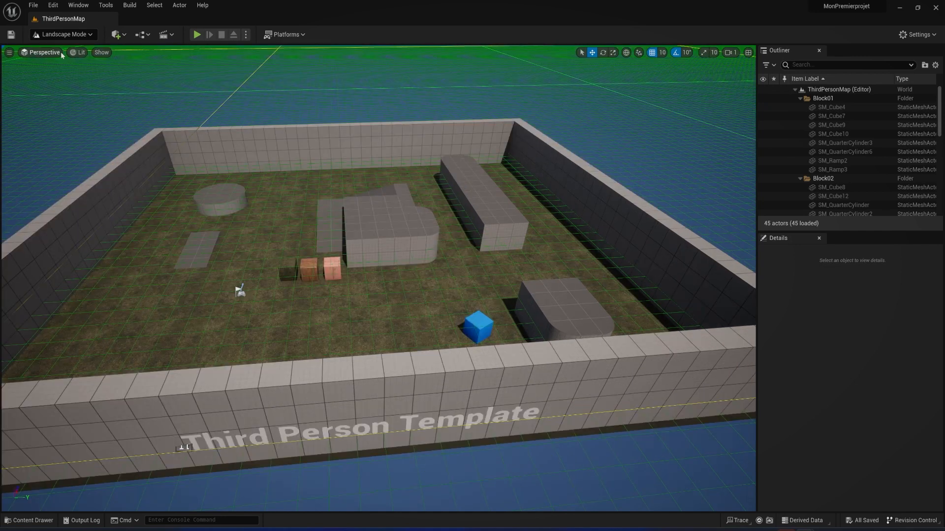
Restore the missing Landscape panel again by toggling from Selection mode to Landscape mode
click(69, 34)
click(59, 43)
click(73, 35)
click(64, 54)
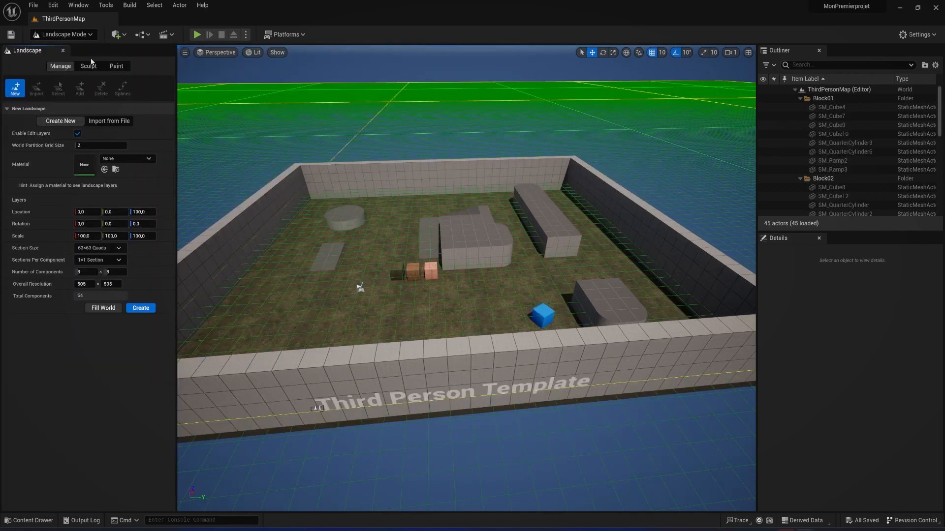
Reset the editor interface by loading the Default Editor Layout
click(78, 6)
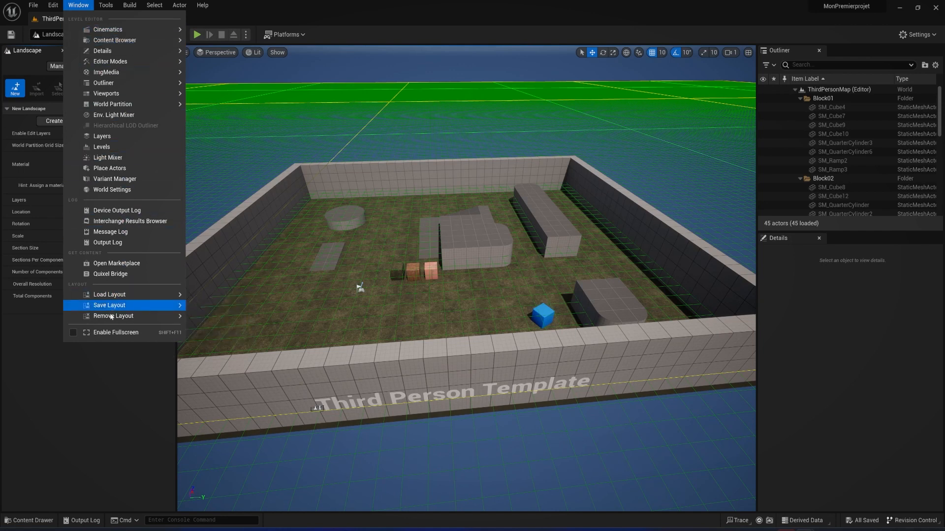
mouse_move(111, 295)
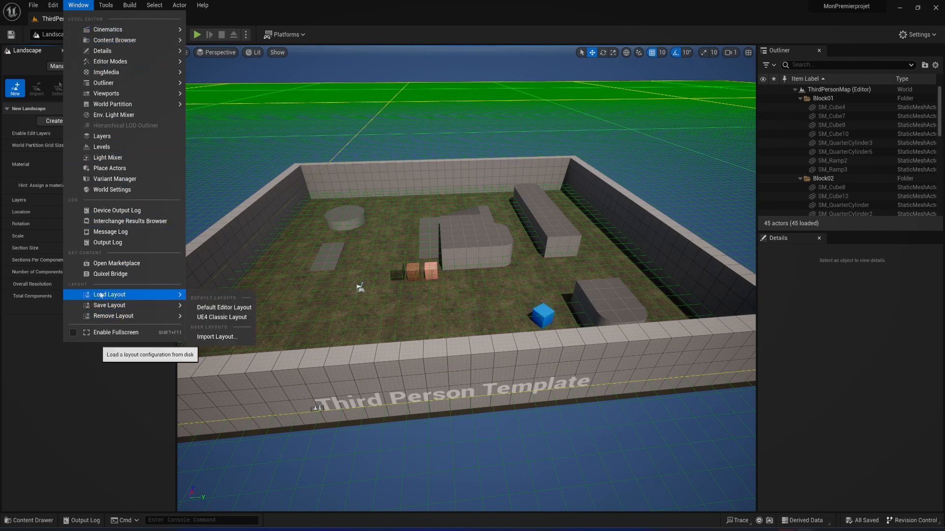
click(222, 308)
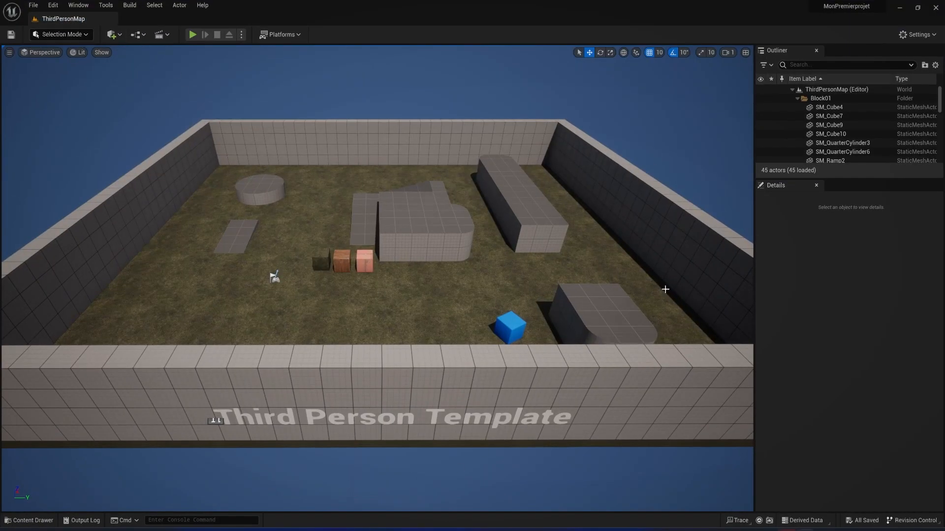
Close the Outliner and Details panels and recover them by reloading the Default Editor Layout
click(816, 50)
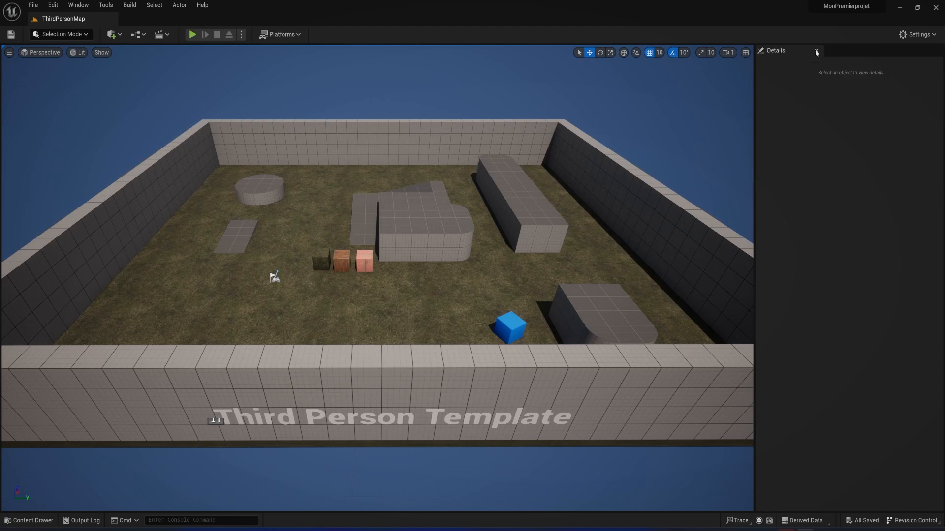
click(816, 53)
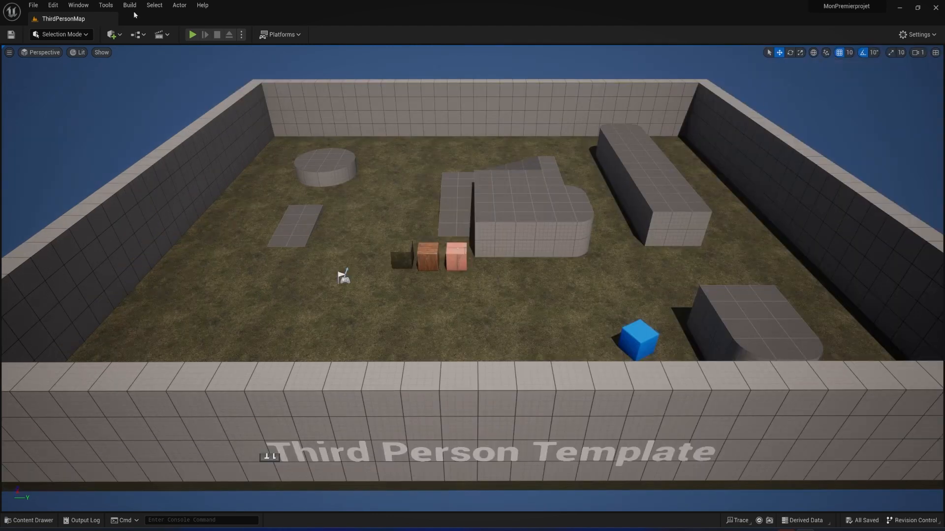
click(68, 7)
mouse_move(142, 294)
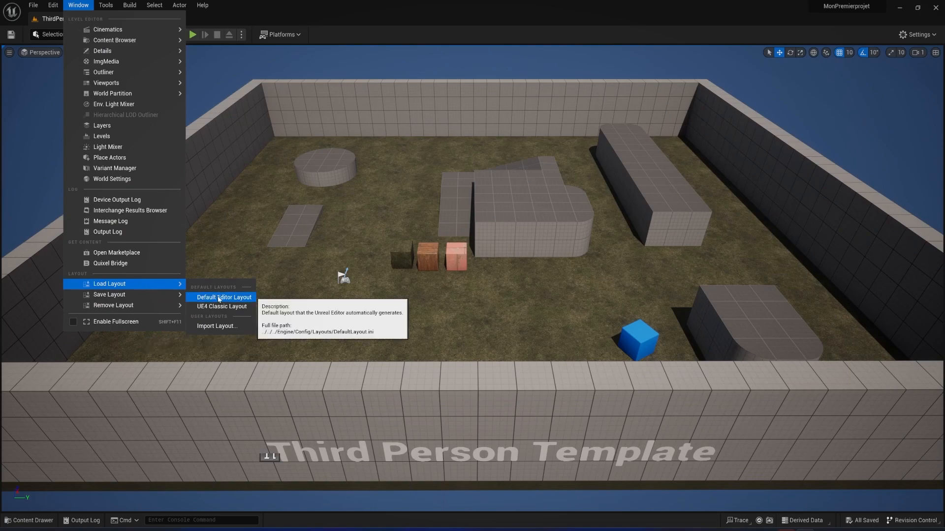
click(219, 297)
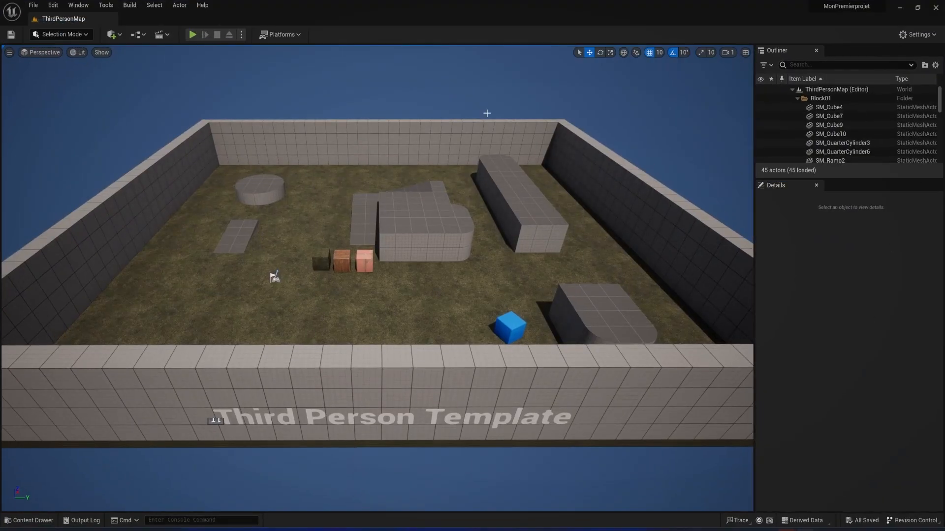
click(74, 34)
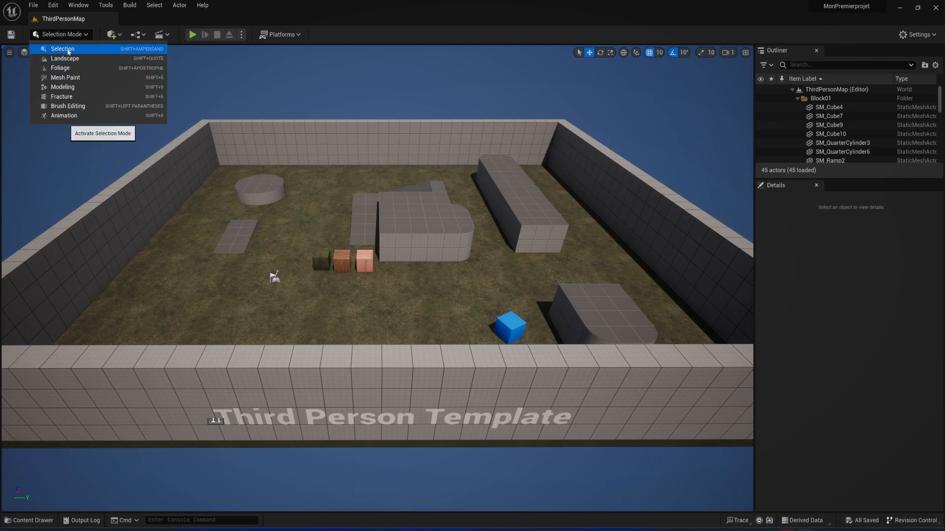
click(301, 2)
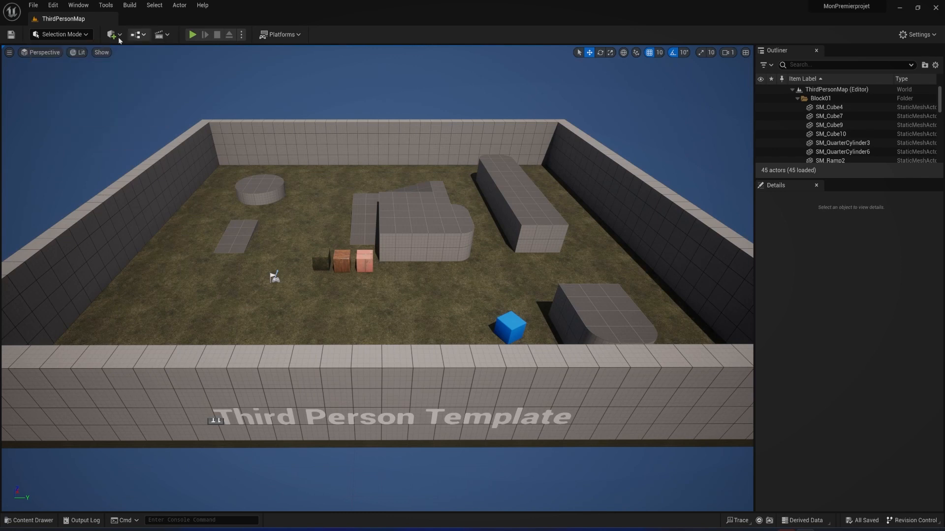
click(33, 6)
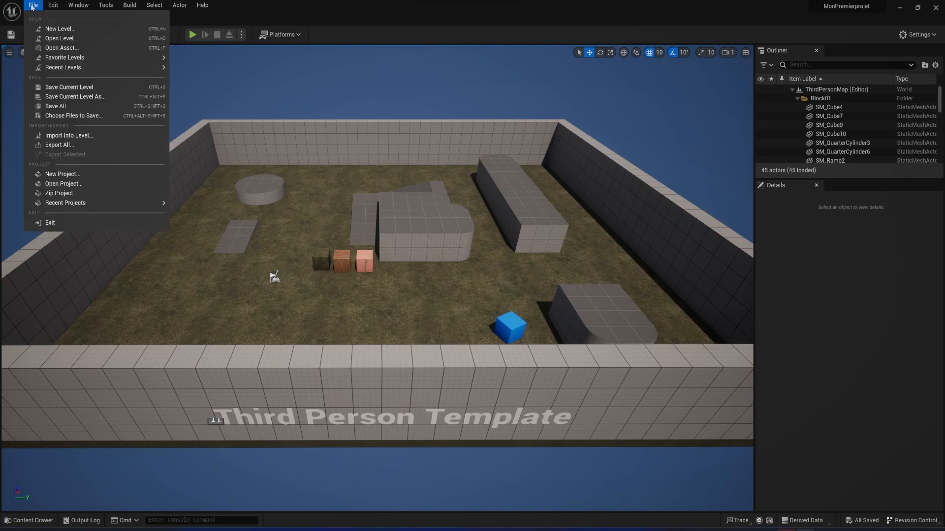
click(44, 30)
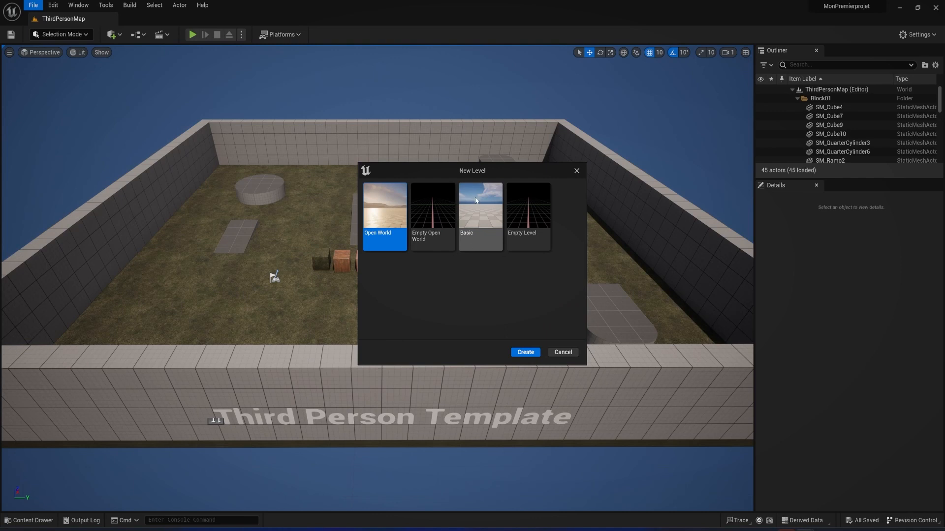
click(381, 212)
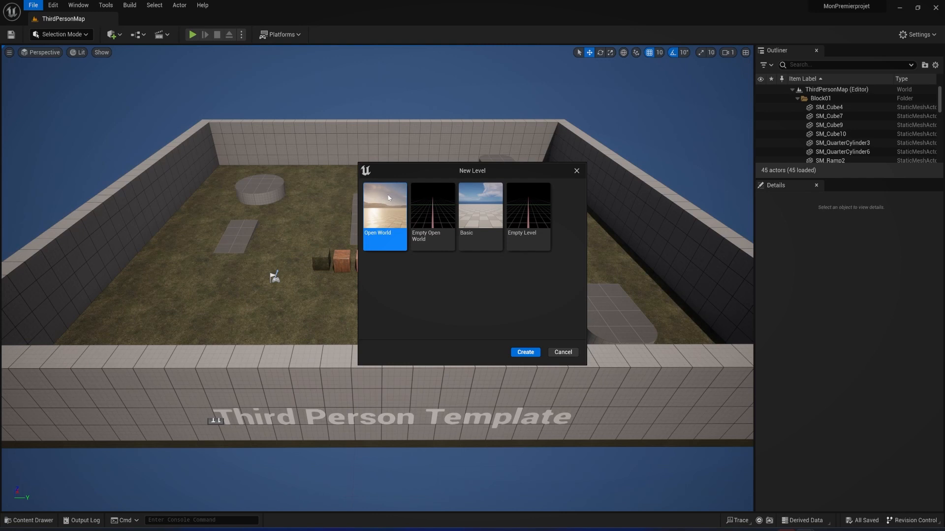
click(577, 171)
right_drag(512, 218, 352, 246)
Create a new level from the Empty Level template
click(33, 5)
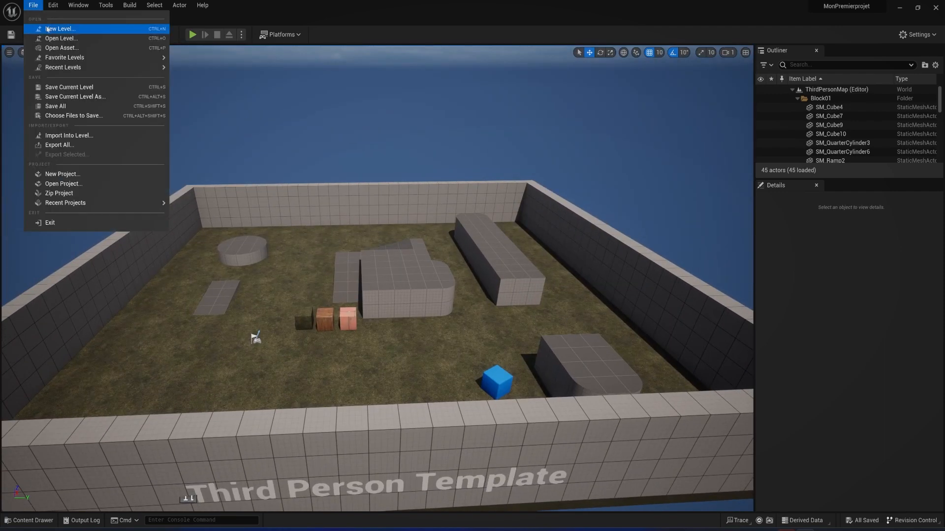
click(57, 28)
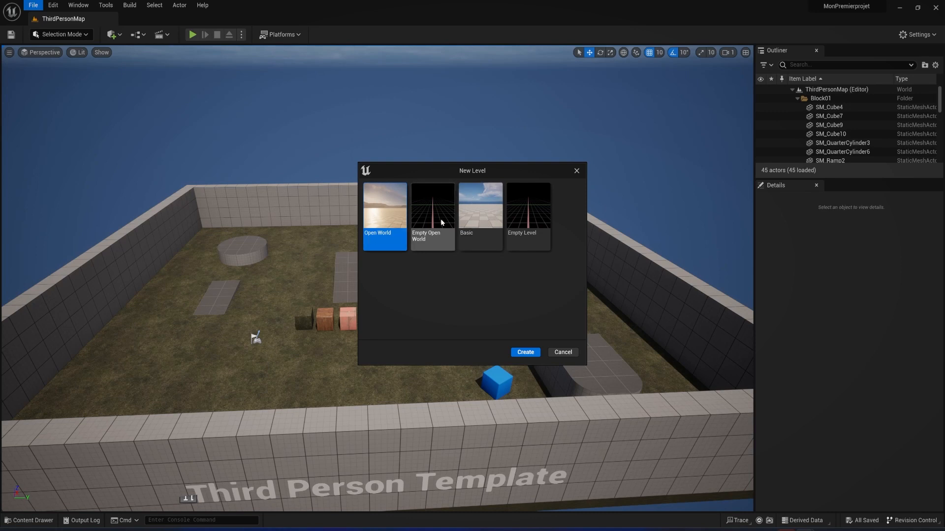
click(531, 215)
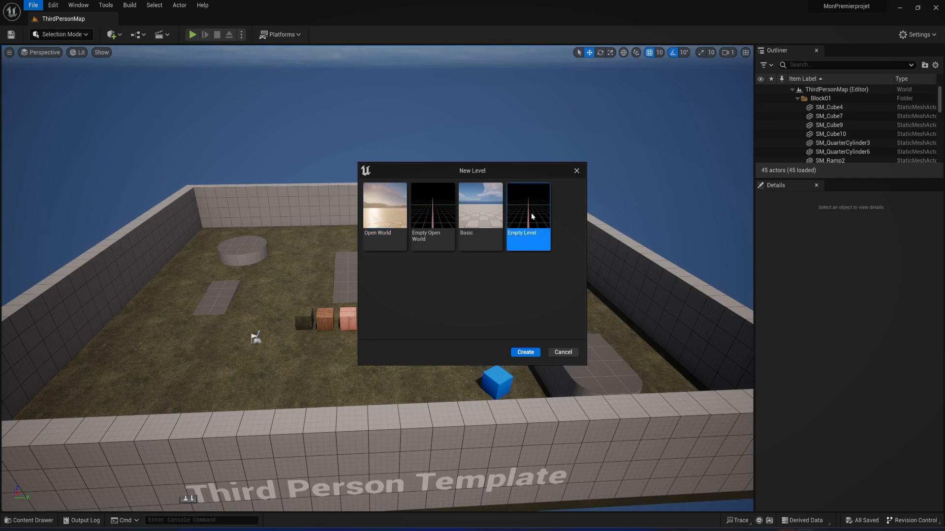
click(524, 352)
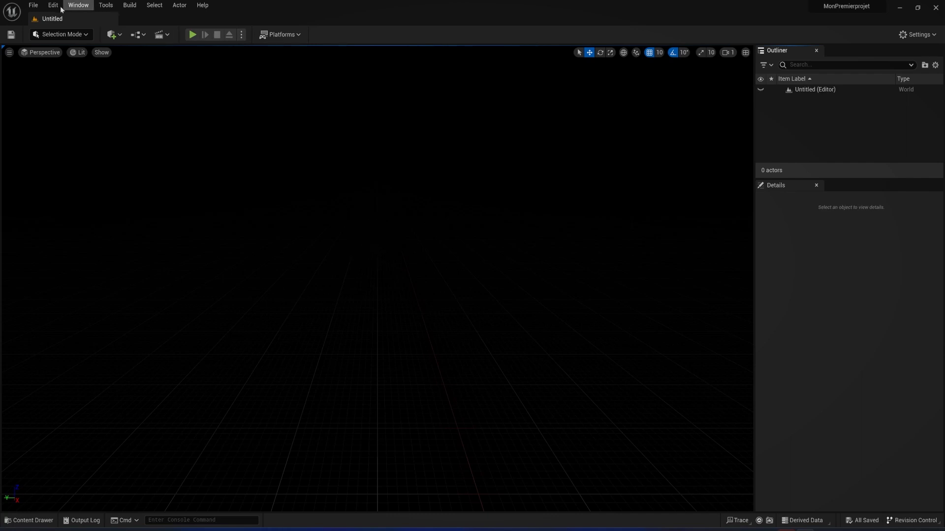
key(ctrl)
key(ctrl)
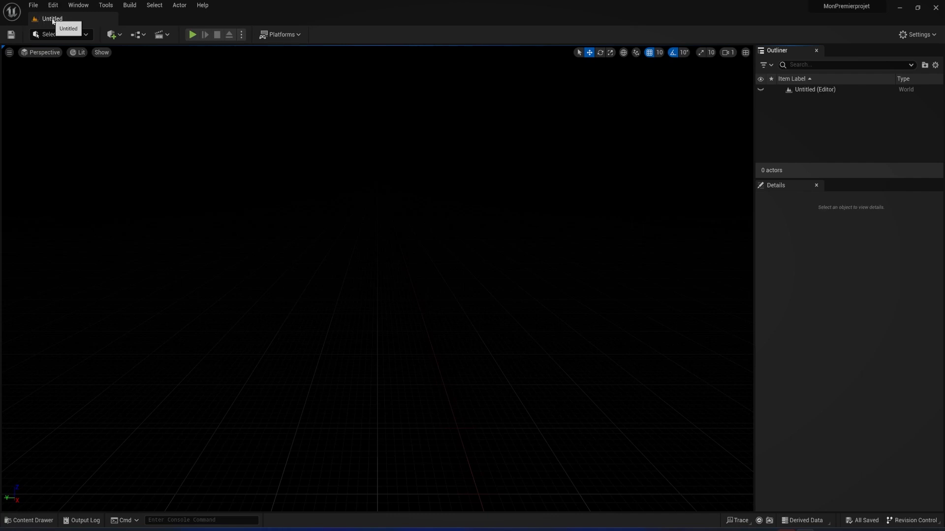
key(ctrl)
key(ctrl)
key(ctrl)
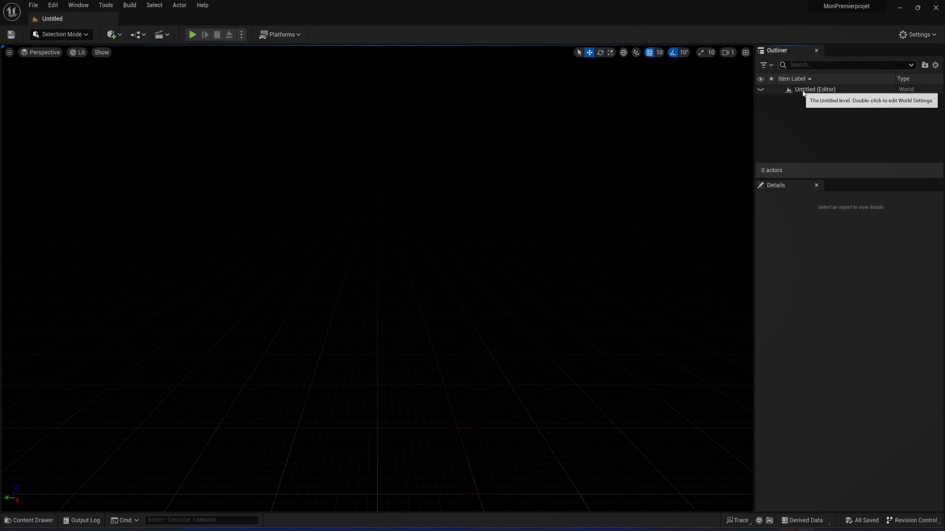
key(ctrl)
key(ctrl)
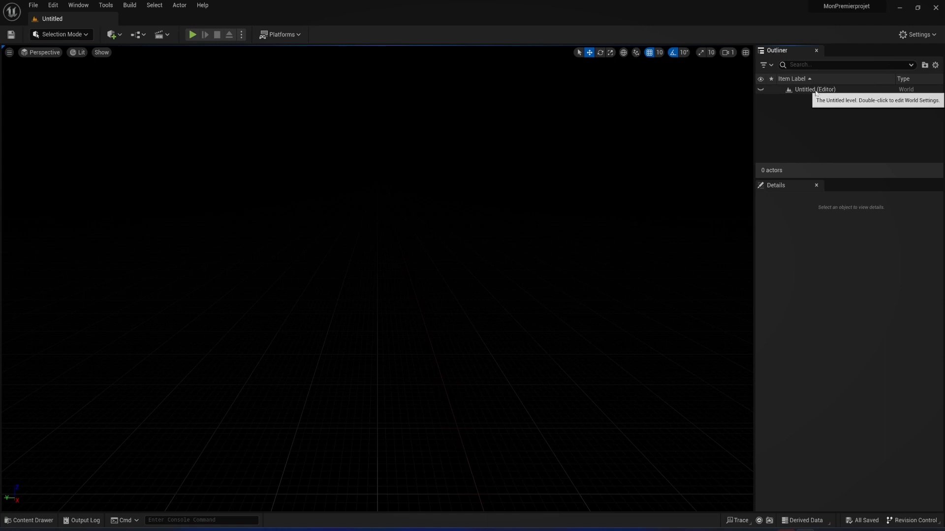
key(ctrl)
key(ctrl)
key(ctrl)
Start saving the current level and create a folder named 03_Maps inside the MonPremierCours folder
click(37, 6)
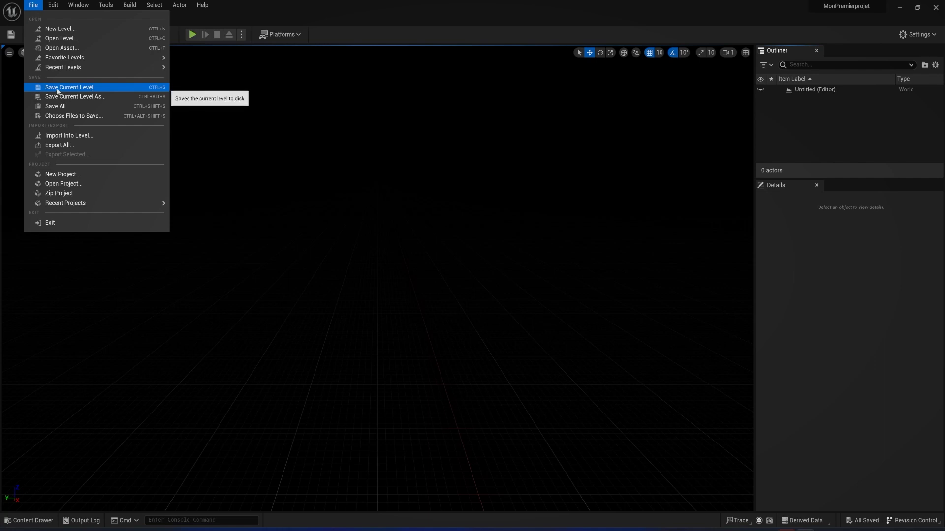
click(90, 87)
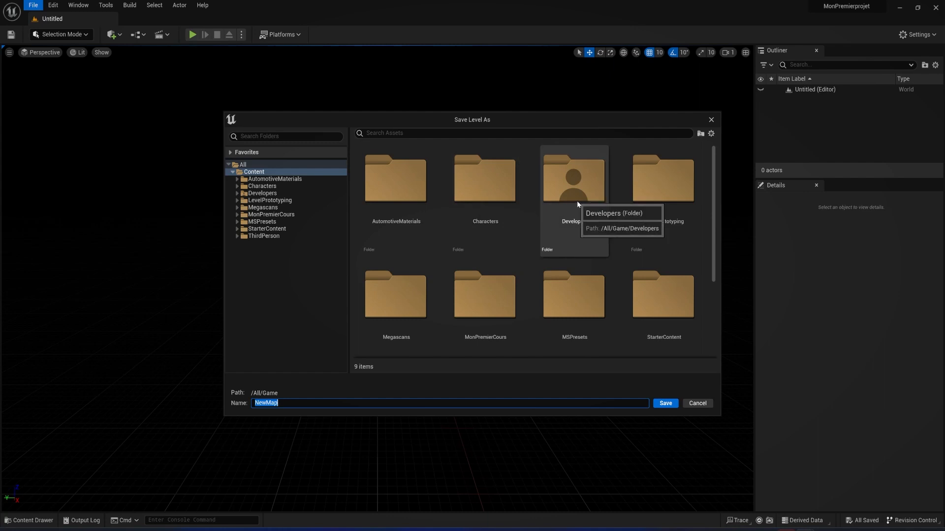
scroll(594, 225, down, 1)
scroll(594, 225, down, 3)
scroll(591, 270, up, 3)
double_click(489, 256)
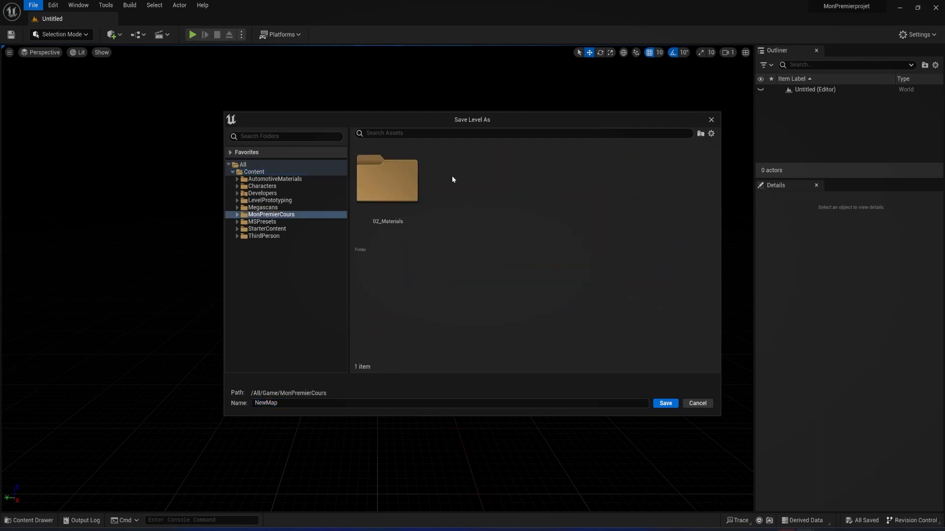
right_click(452, 177)
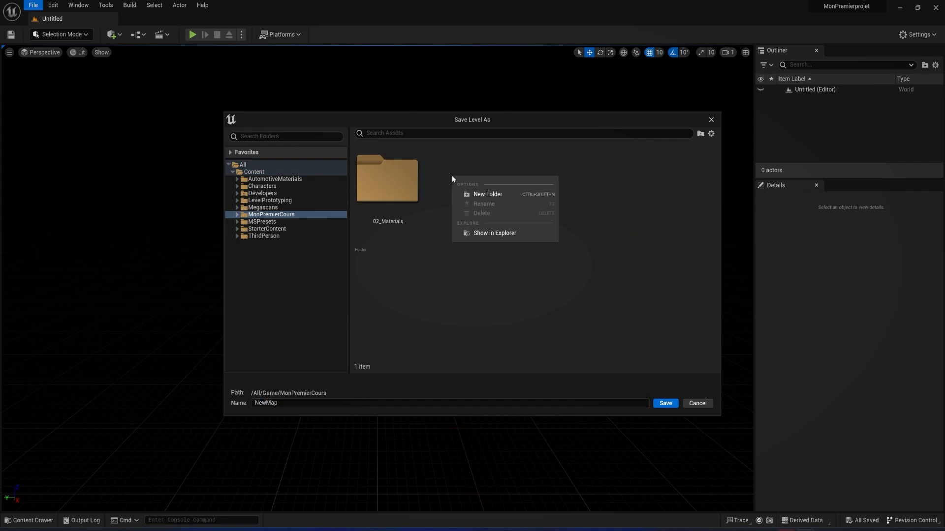
click(485, 194)
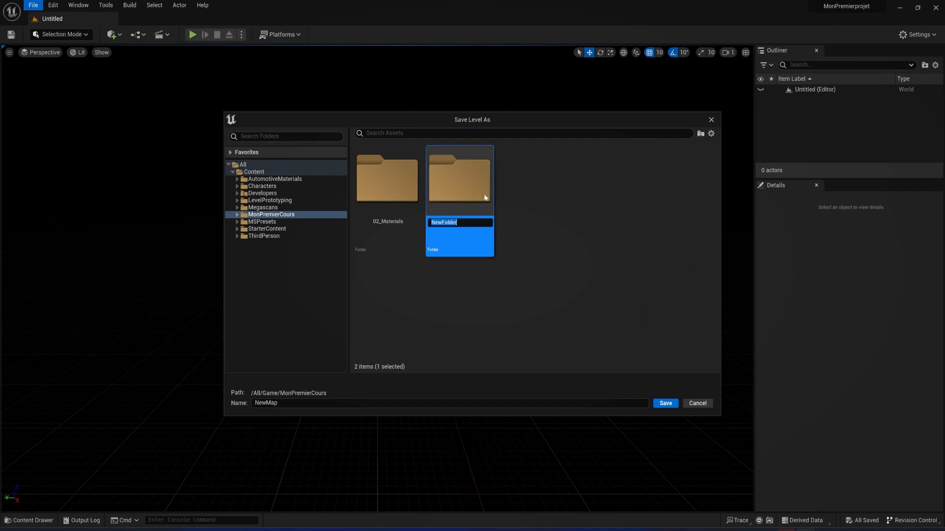
text(03_Maps)
key(Return)
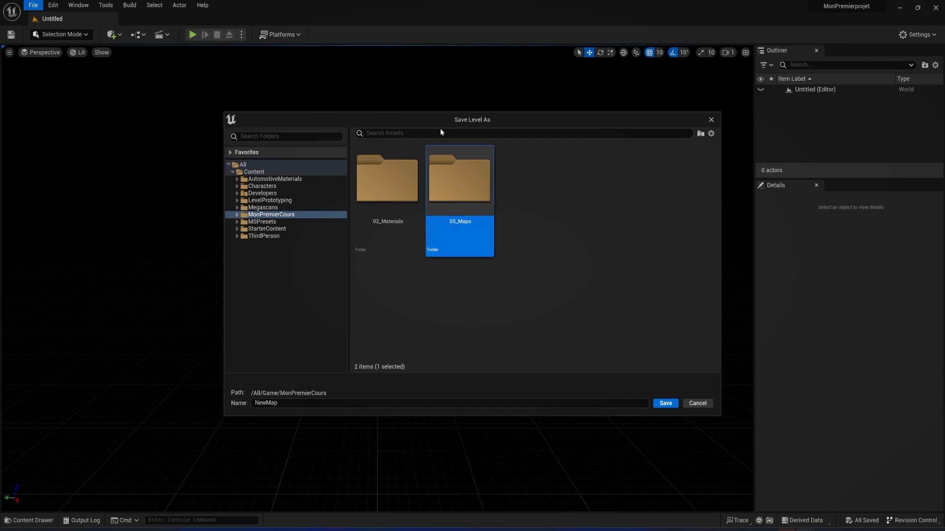
Save the level in the 03_Maps folder under the name 01_Landscape
double_click(445, 189)
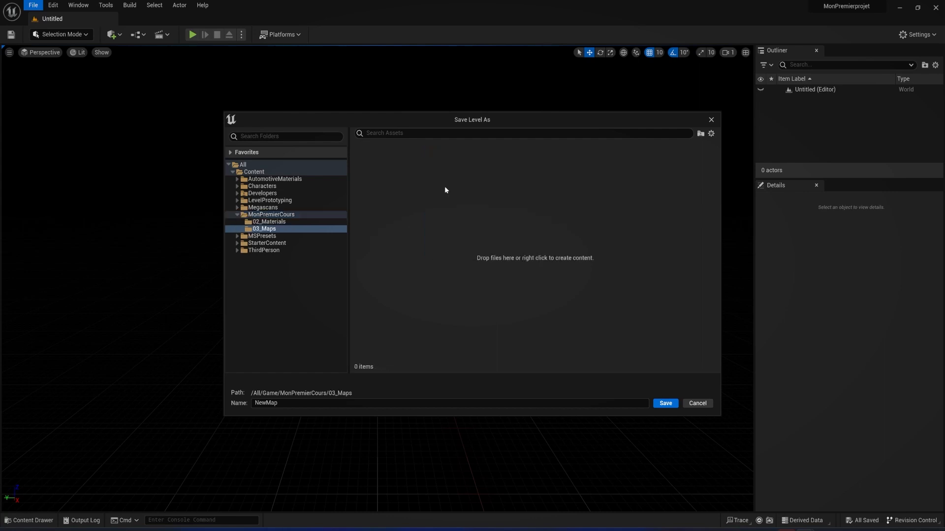
text(01_Landscape)
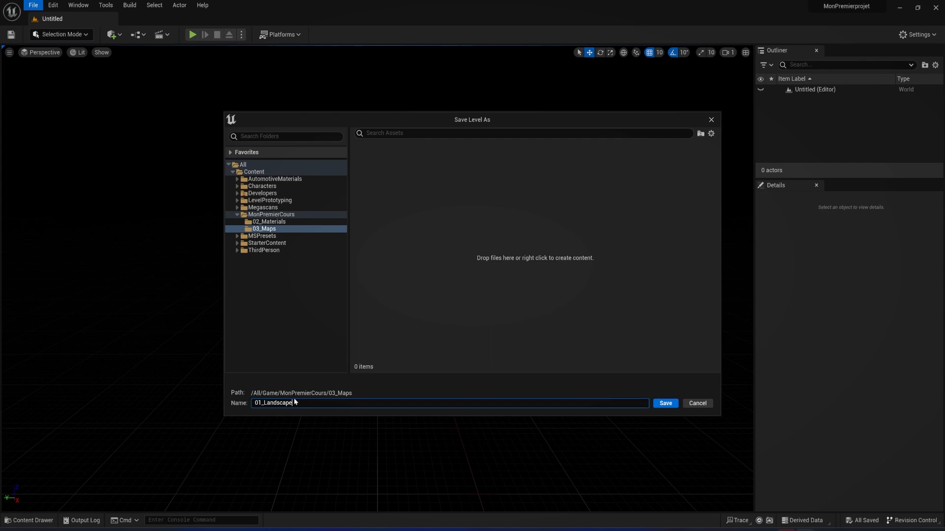
click(657, 406)
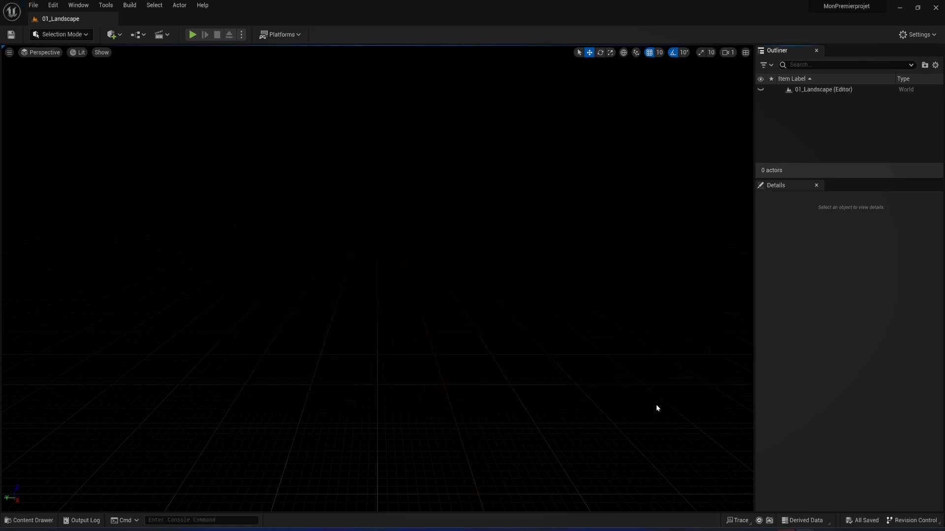
key(ctrl)
key(ctrl)
key(ctrl)
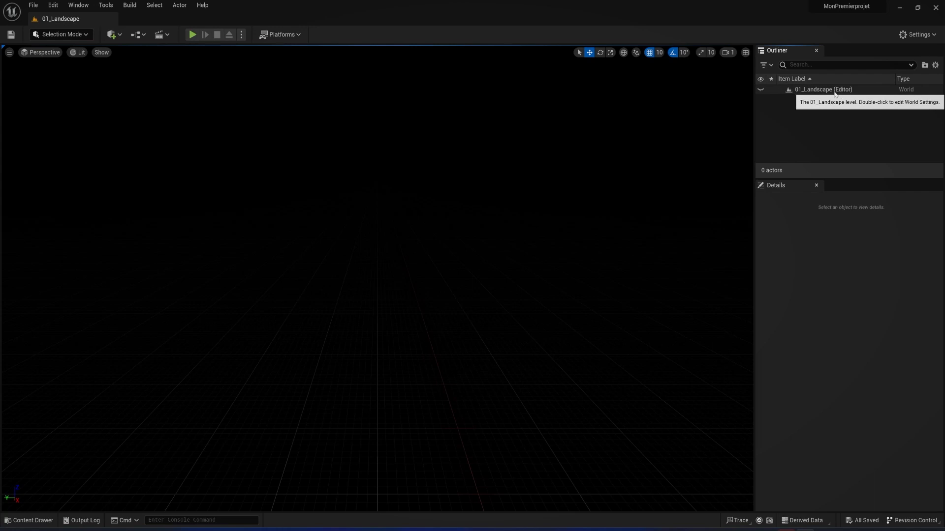
key(ctrl)
key(ctrl)
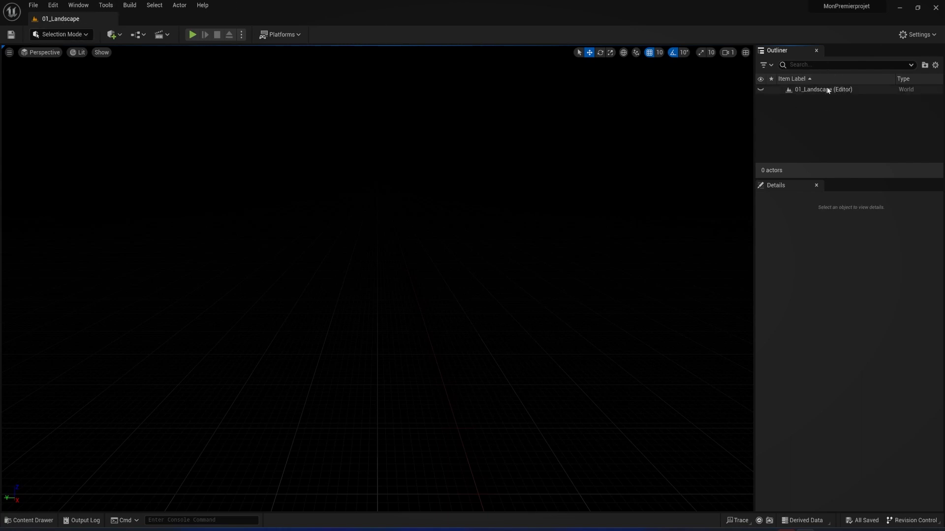
Rename the 01_Landscape level in MonPremierCours/03_Maps to 00_Landscape
click(20, 522)
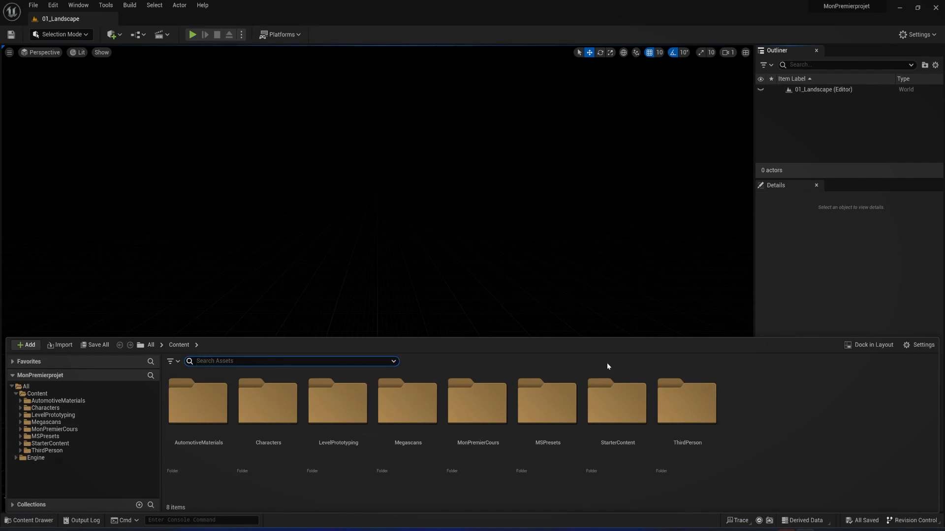
click(21, 430)
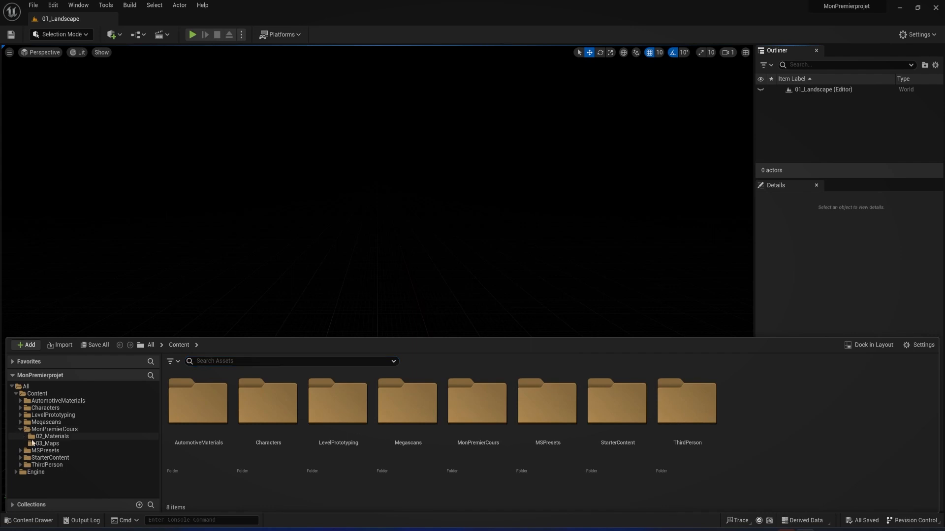
click(33, 445)
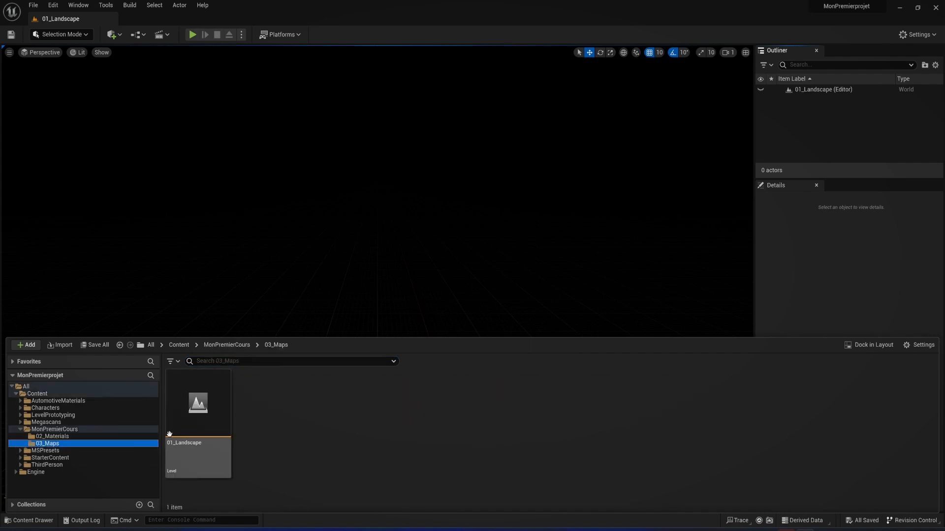
click(194, 431)
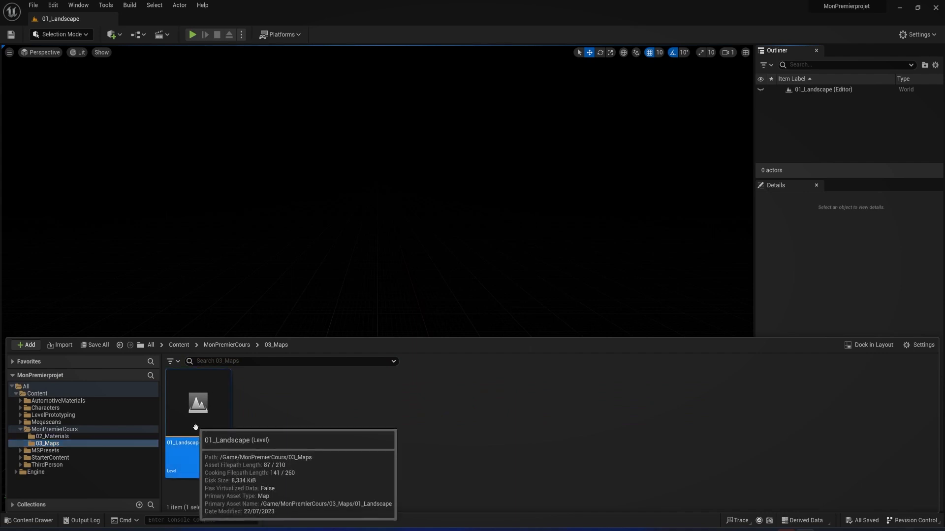
key(F2)
click(177, 445)
key(BackSpace)
text(0)
key(Return)
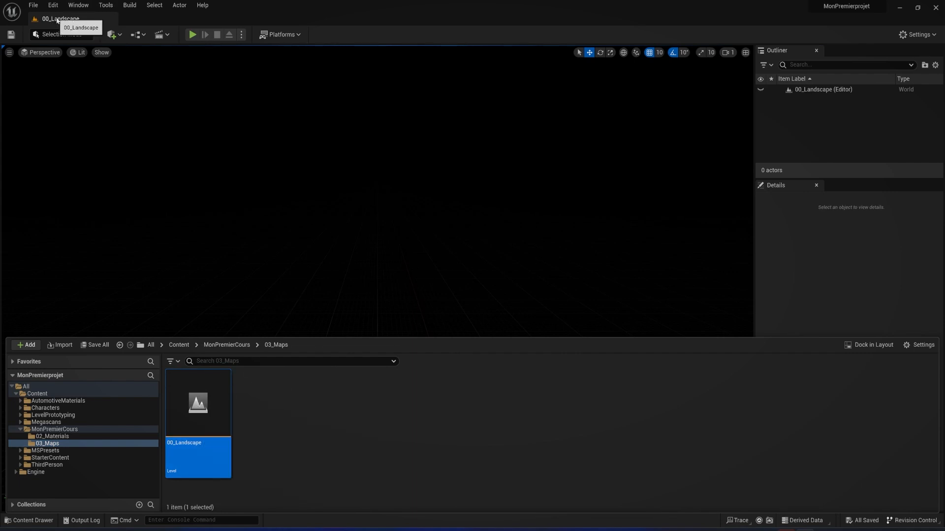
key(ctrl)
key(ctrl)
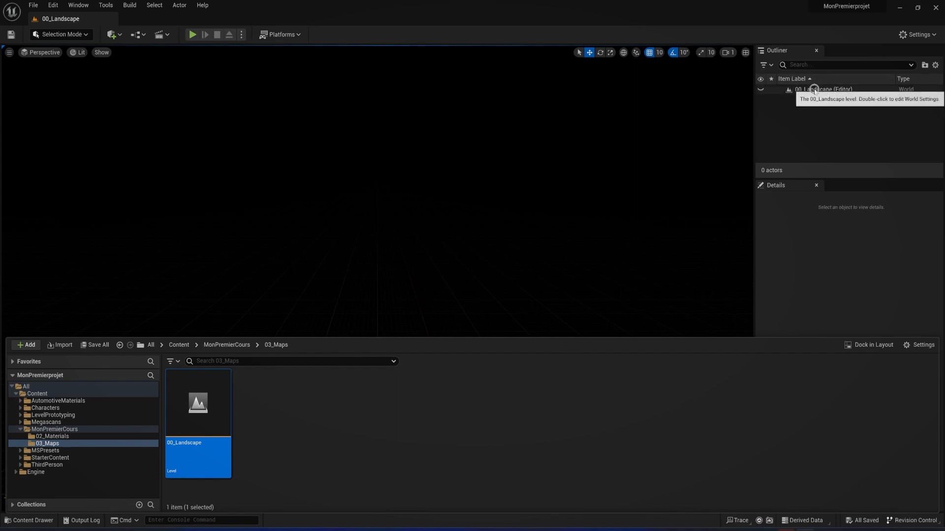
key(ctrl)
key(ctrl)
key(ctrl)
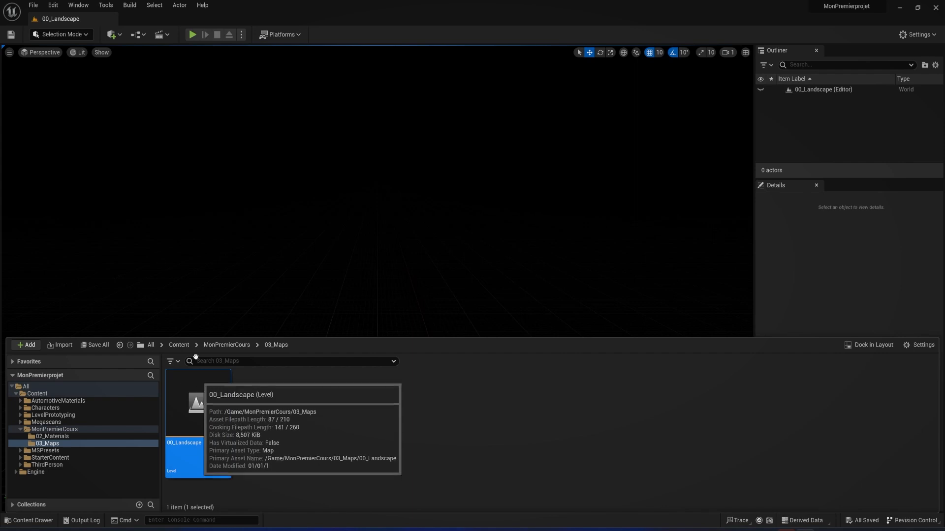
key(ctrl)
key(ctrl)
Close the Content Drawer and open the Env. Light Mixer window
key(ctrl+space)
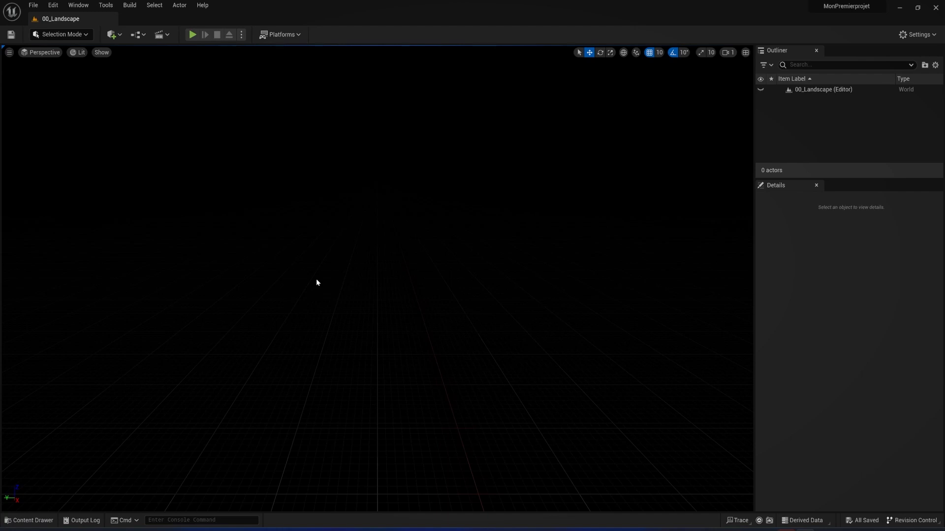
right_drag(315, 278, 288, 262)
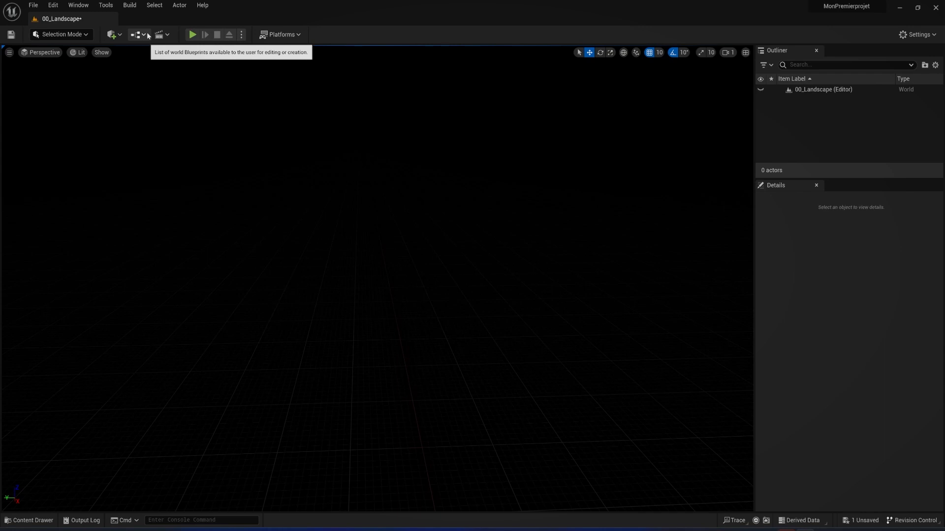
click(82, 5)
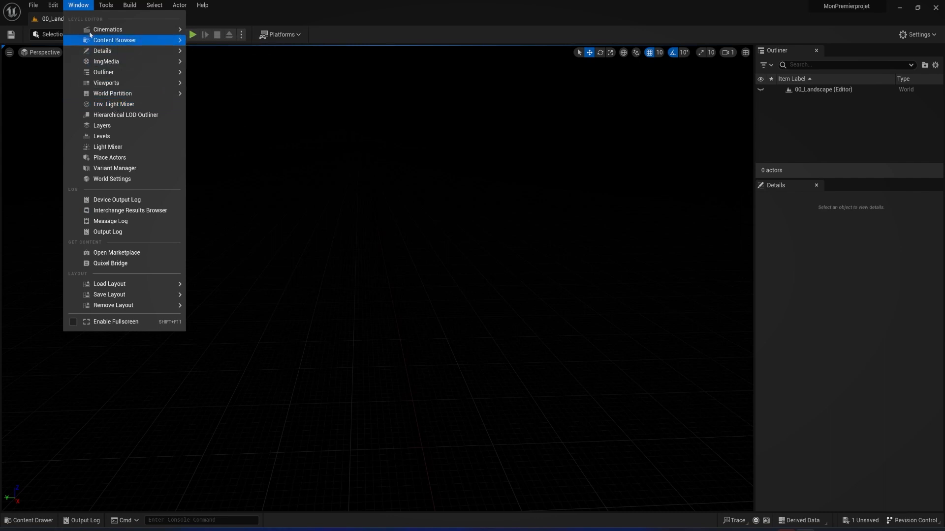
click(80, 6)
click(76, 5)
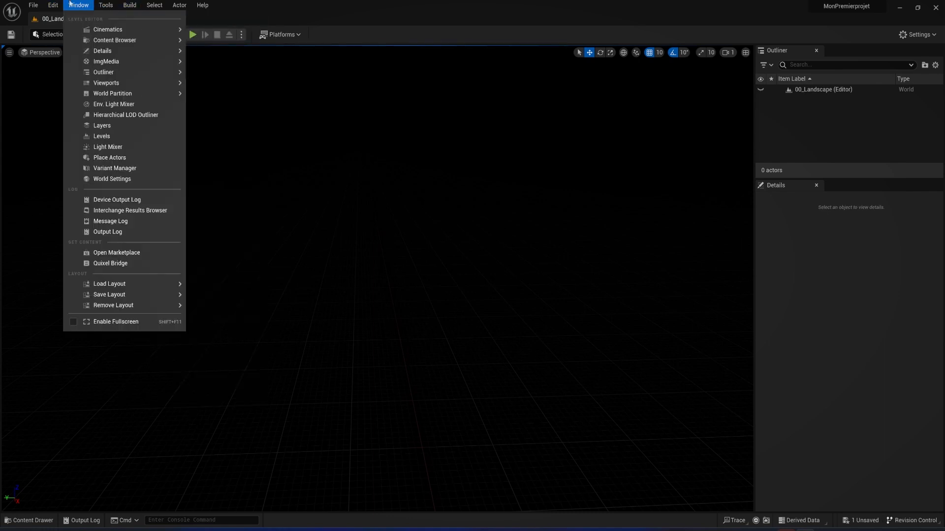
click(111, 104)
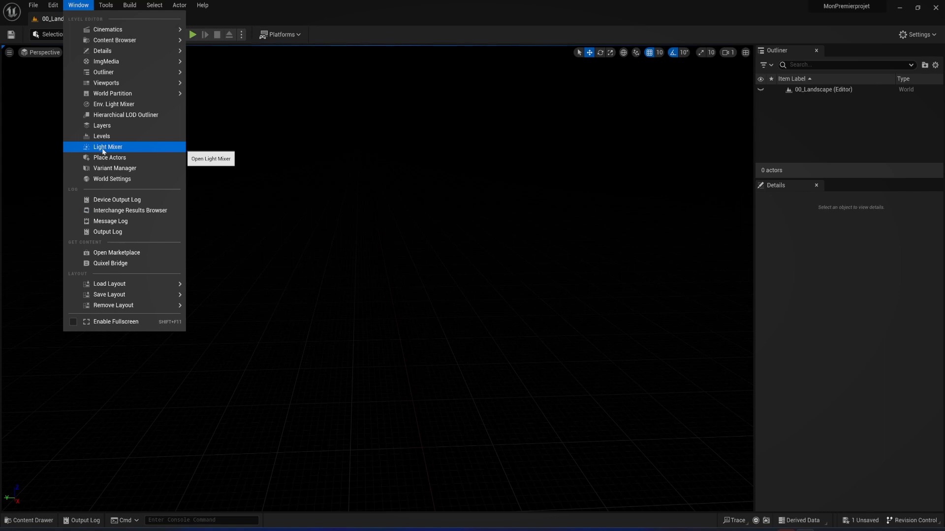
click(106, 106)
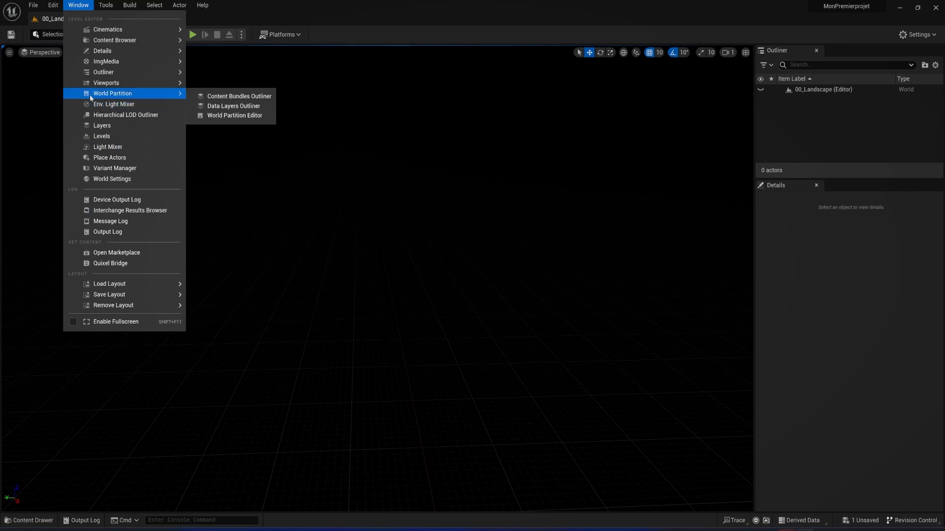
click(141, 107)
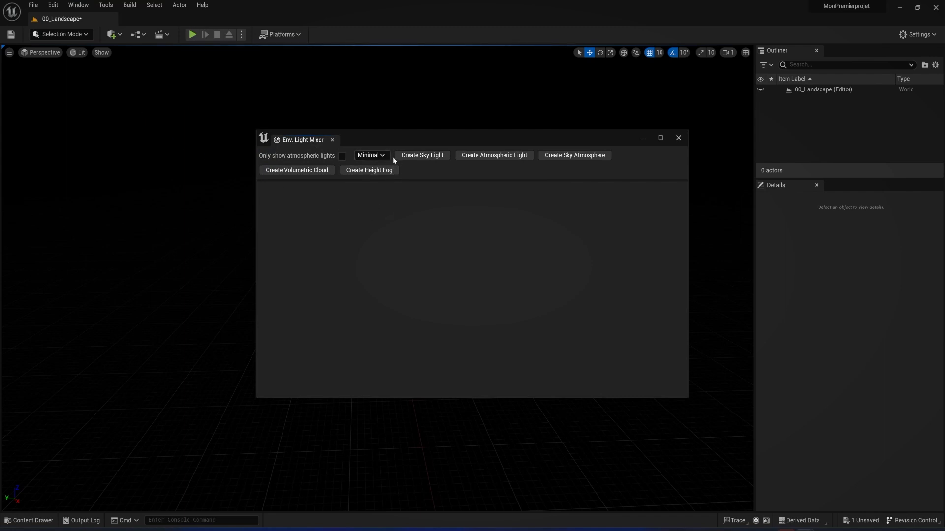
Try docking the Env. Light Mixer above the viewport and detach it again
drag(369, 142, 299, 178)
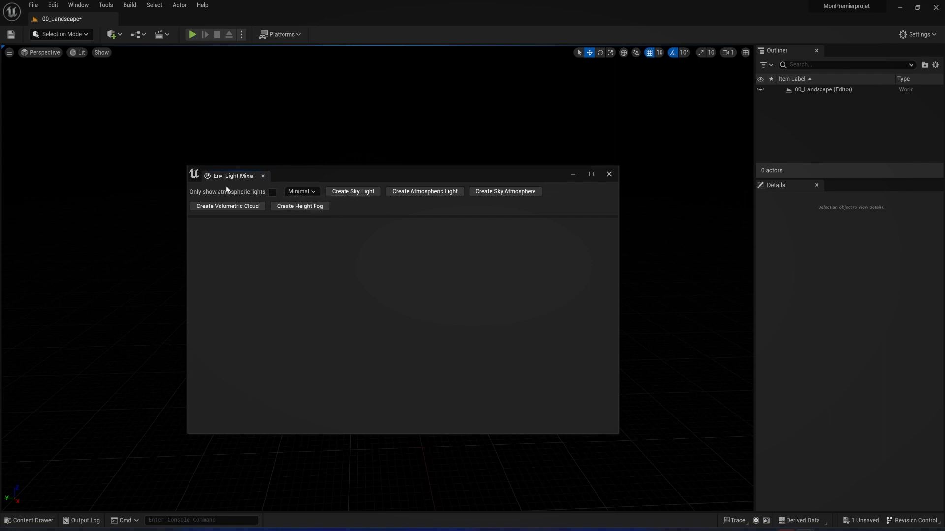
drag(234, 176, 277, 84)
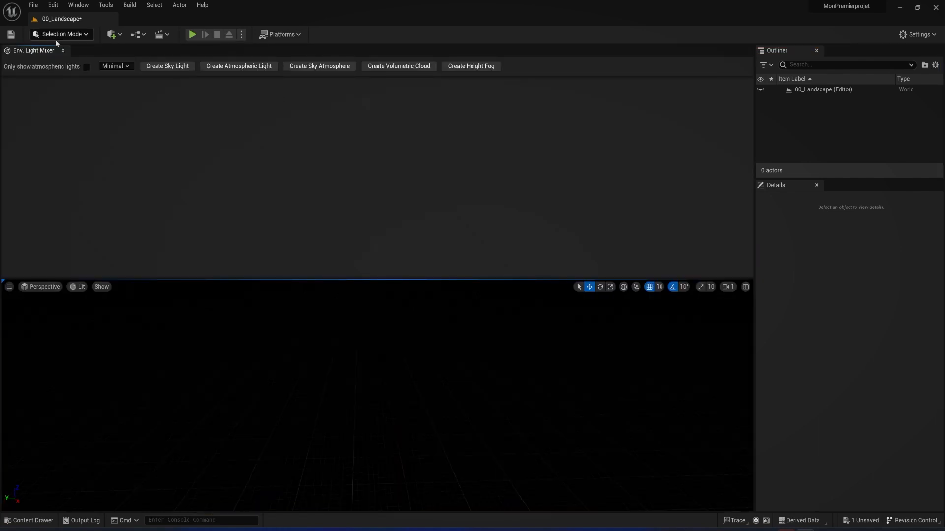
drag(48, 51, 735, 281)
drag(411, 51, 505, 485)
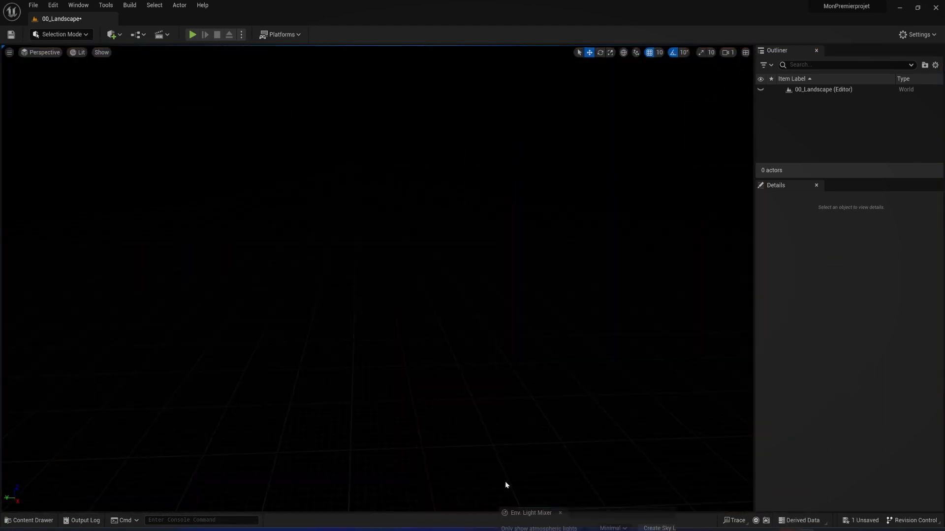
Try docking the Env. Light Mixer below the viewport and beside the Details panel, and detach it as a floating window
drag(486, 368, 334, 489)
drag(41, 283, 834, 231)
drag(900, 282, 784, 360)
drag(800, 316, 787, 234)
drag(133, 42, 843, 187)
click(808, 186)
click(859, 187)
drag(861, 189, 296, 179)
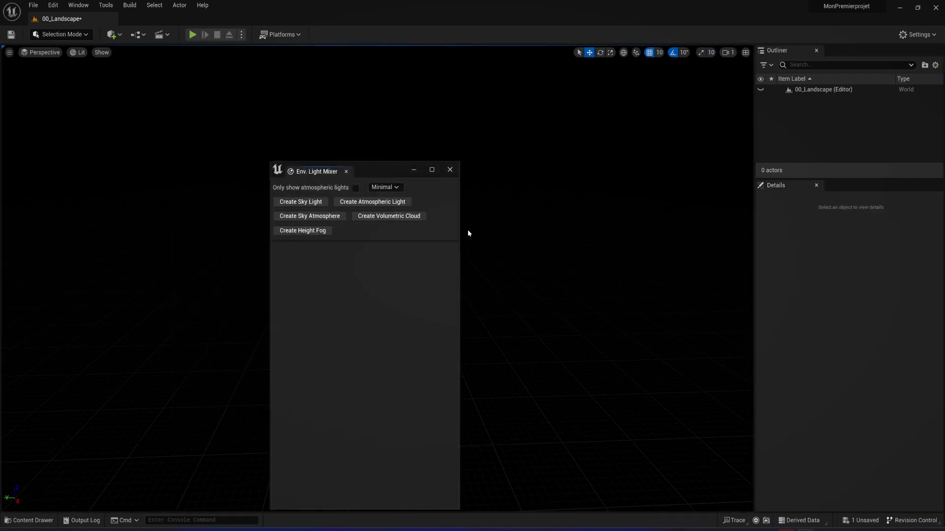
Widen the floating Env. Light Mixer window and place it over the upper middle of the viewport
drag(459, 232, 699, 236)
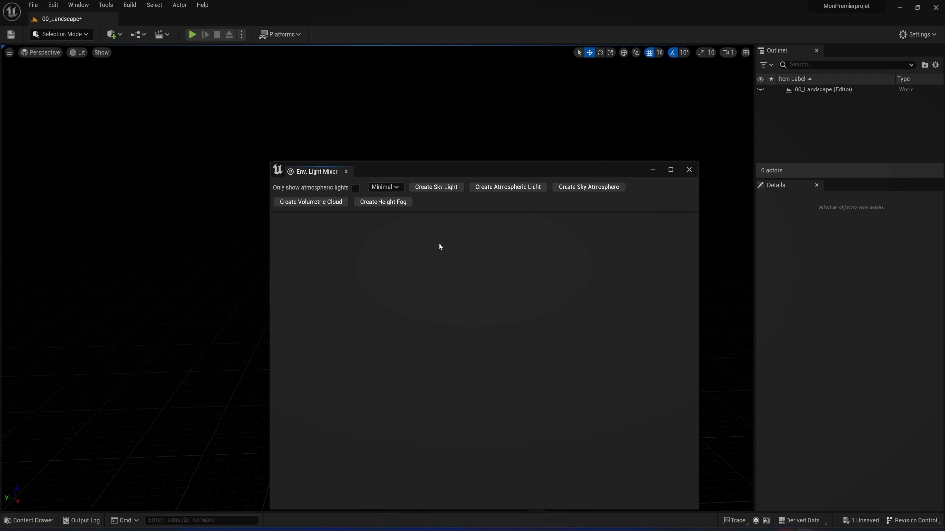
drag(476, 173, 409, 93)
drag(352, 92, 327, 103)
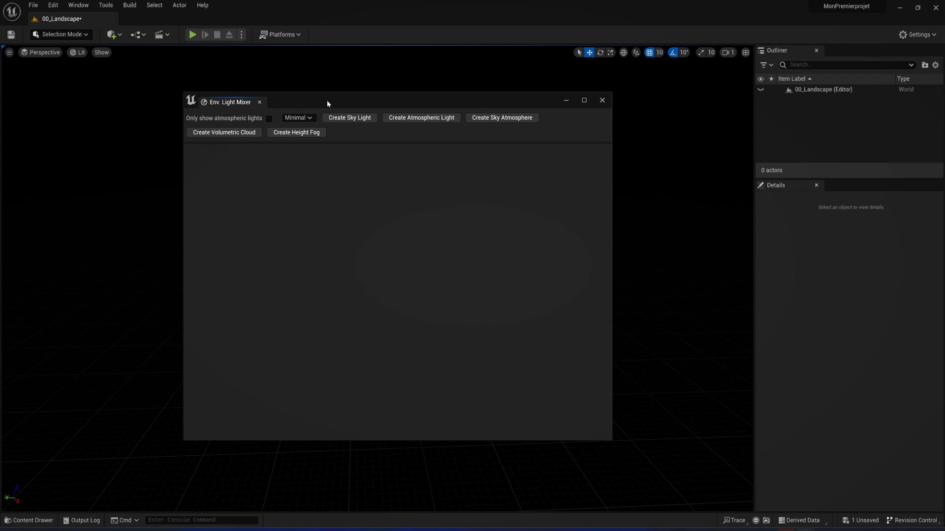
click(224, 120)
key(ctrl)
key(ctrl)
click(440, 118)
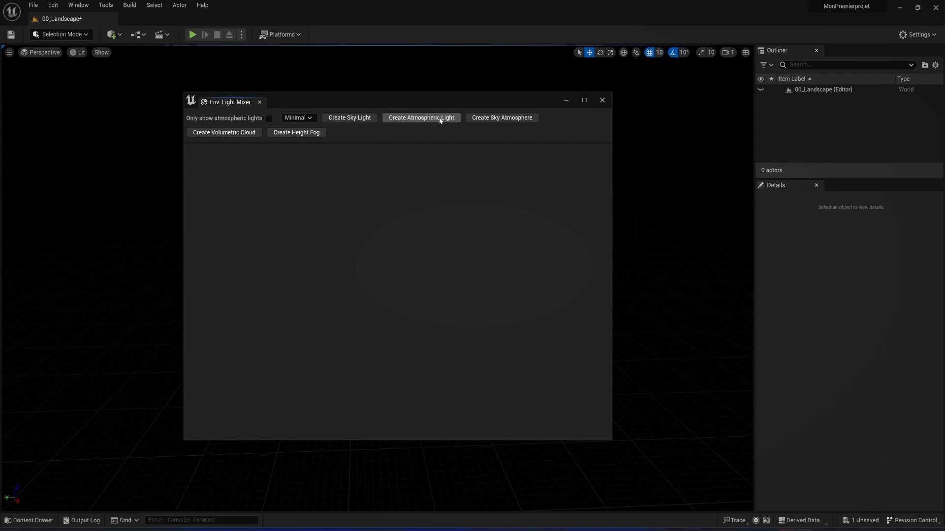
click(395, 120)
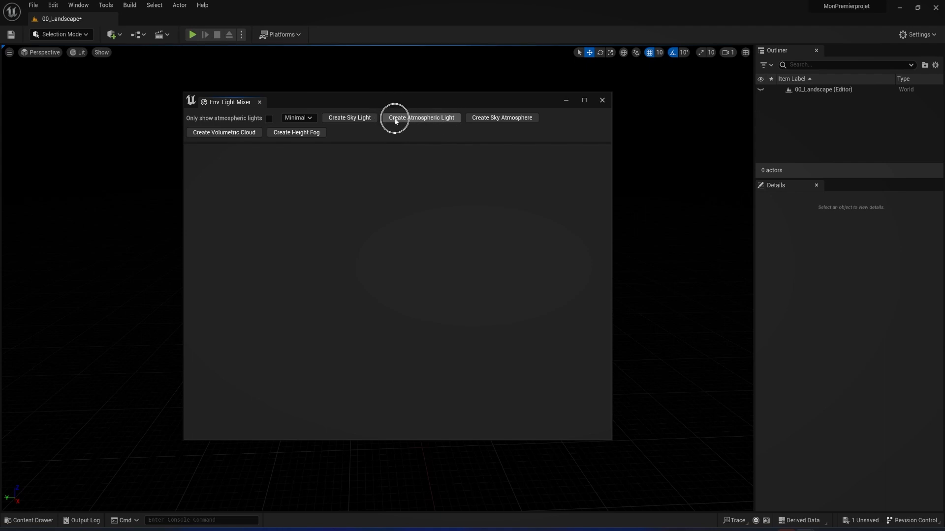
click(452, 116)
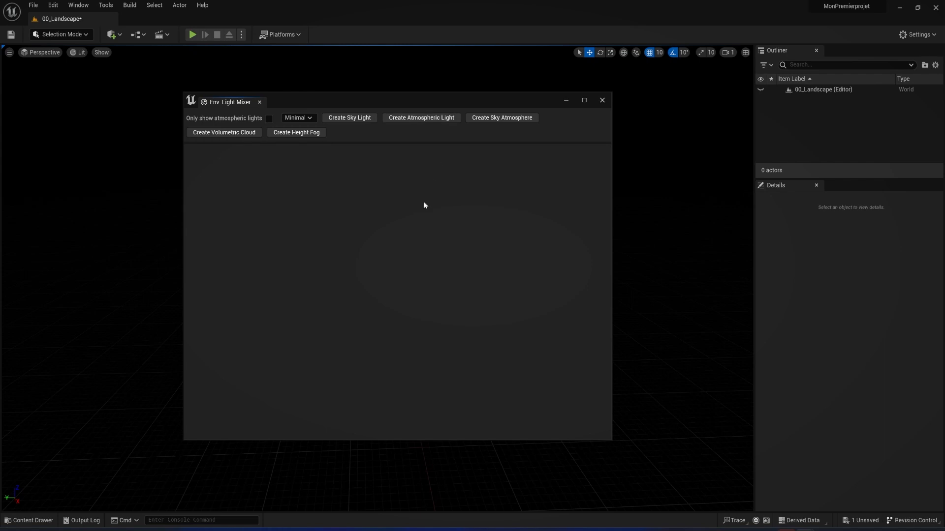
key(ctrl+z)
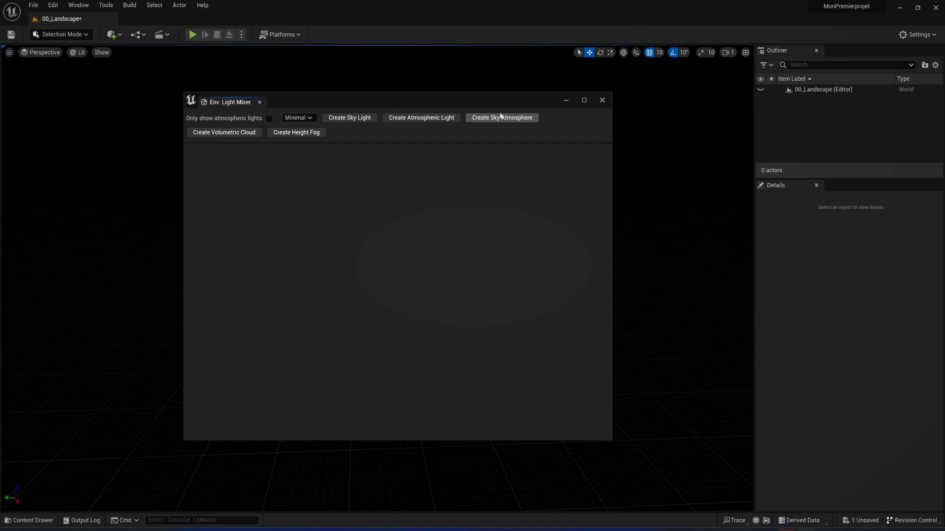
Create a Sky Light, Atmospheric Light, Sky Atmosphere, Volumetric Cloud and Height Fog in the level with the Env. Light Mixer
click(347, 120)
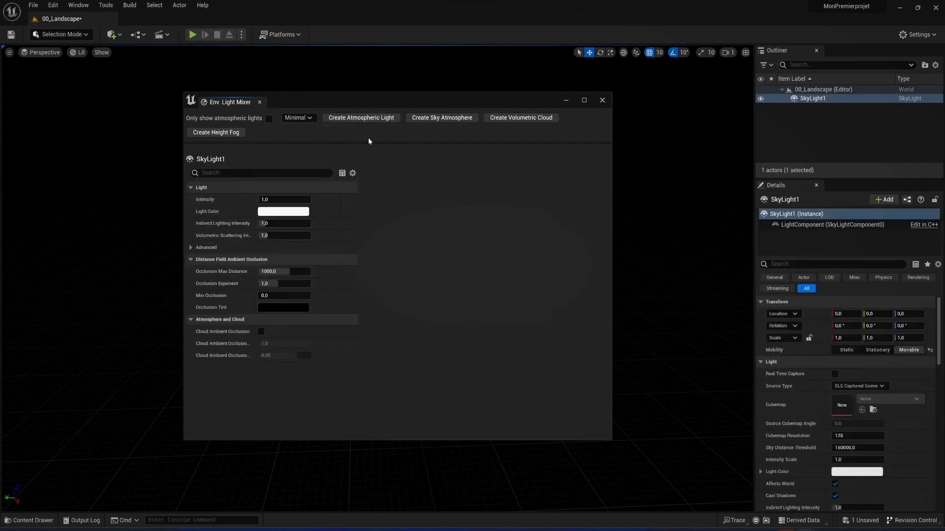
click(358, 118)
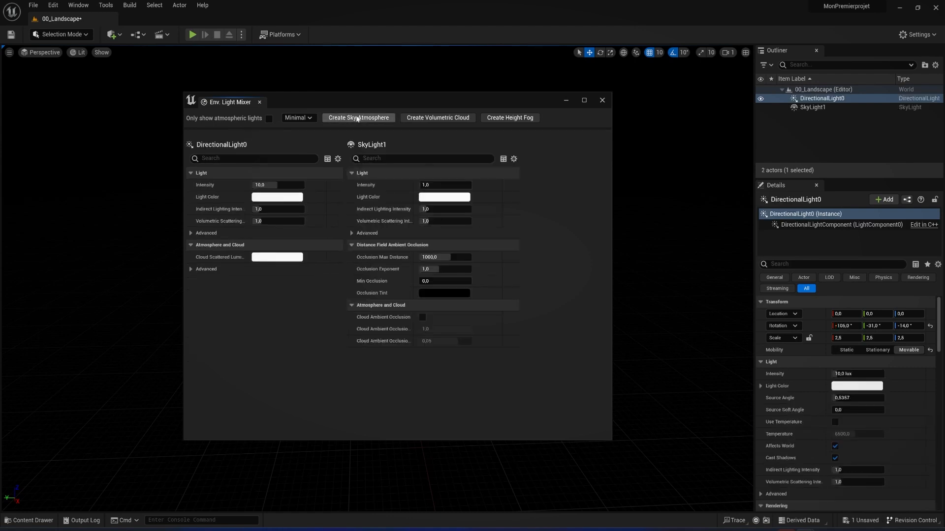
click(357, 118)
click(359, 118)
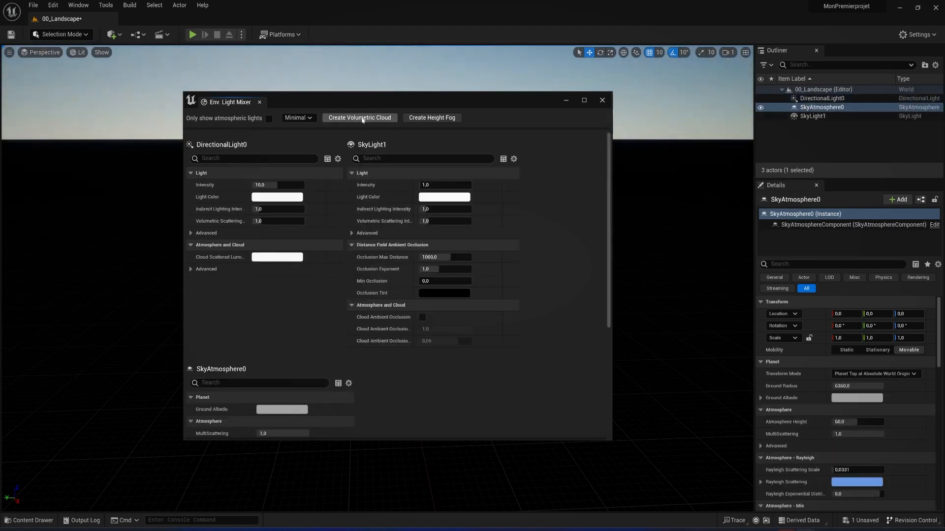
click(359, 119)
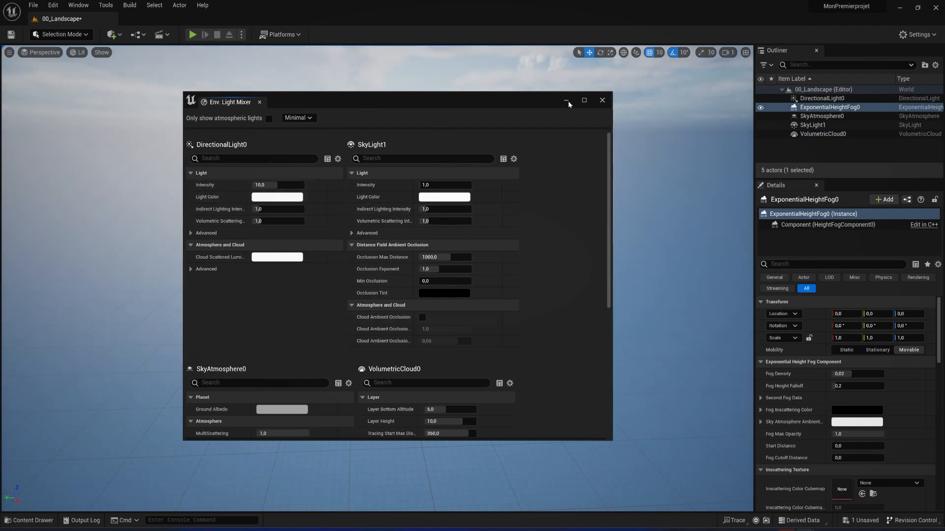
Dock the Env. Light Mixer window next to Details beneath the Outliner
drag(240, 106, 839, 181)
click(844, 185)
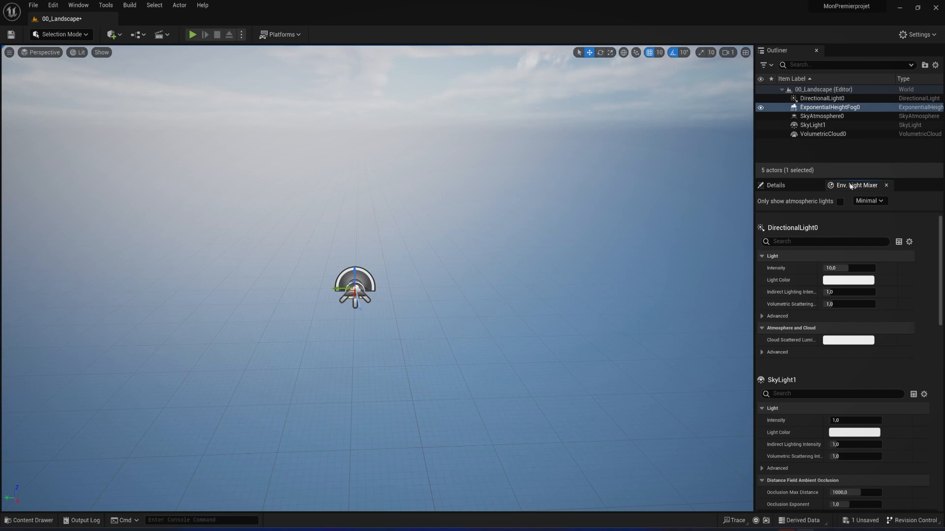
right_drag(382, 208, 372, 189)
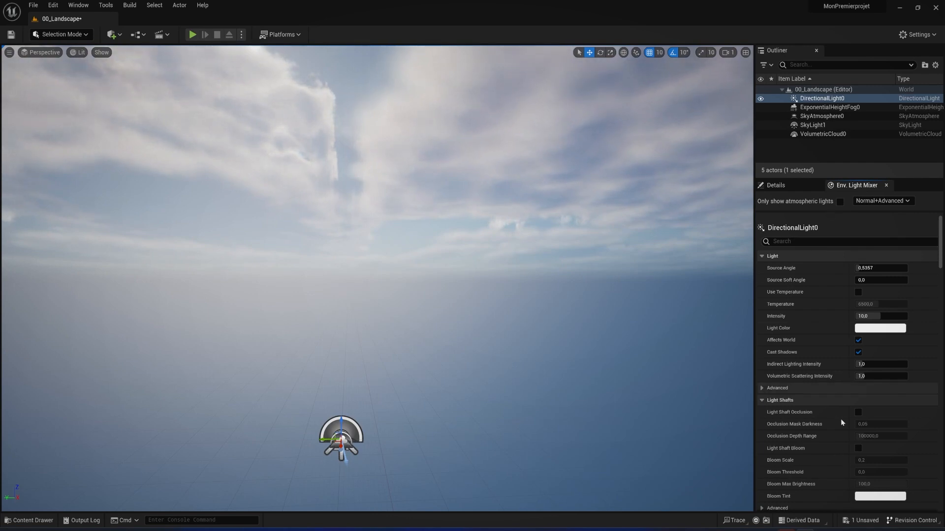
Compare the directional light's properties in Details with those in the Env. Light Mixer, ending on Details
click(774, 187)
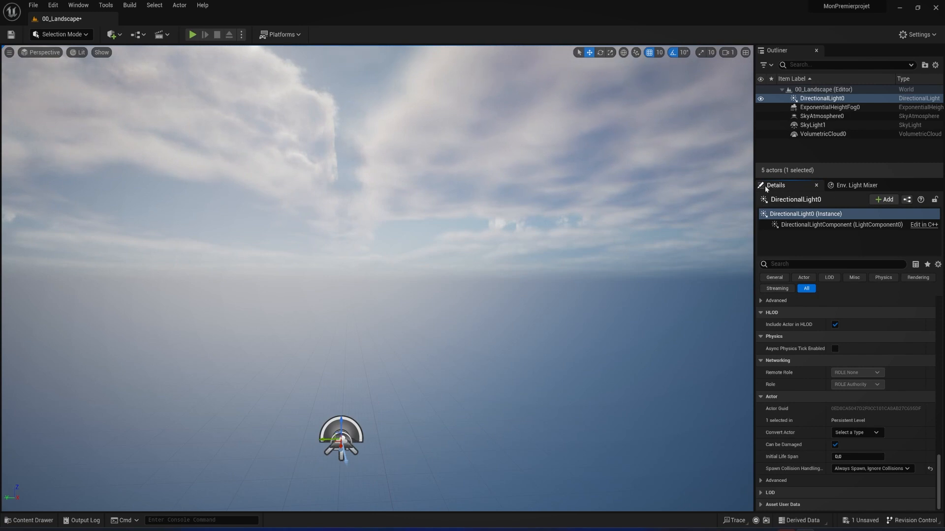
click(859, 186)
click(782, 189)
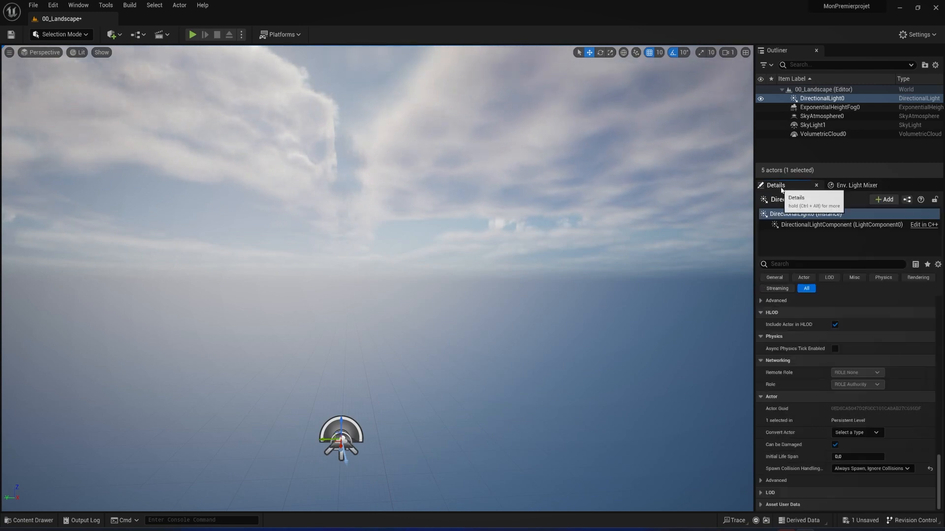
click(857, 186)
click(776, 187)
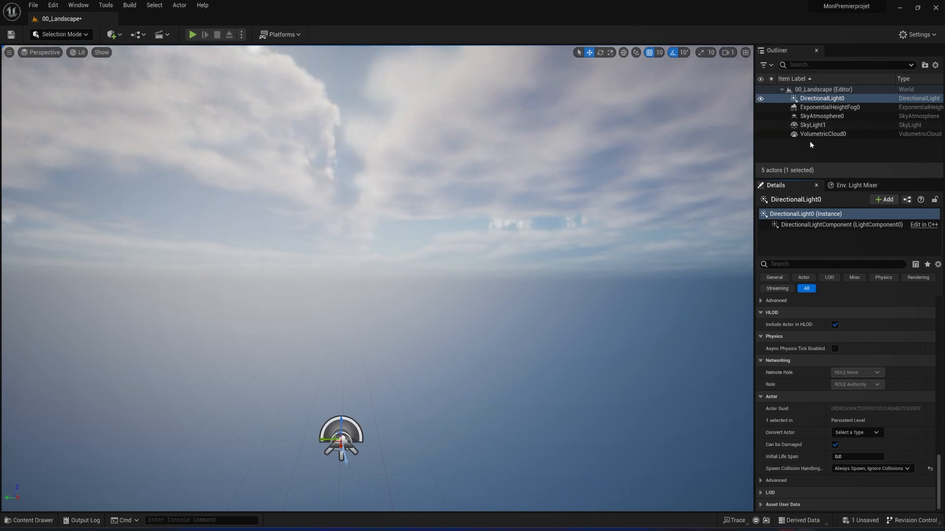
click(858, 186)
click(783, 187)
Fly the viewport camera forward, backward and sideways around the light actors to examine the sky and the empty level
drag(458, 209, 442, 231)
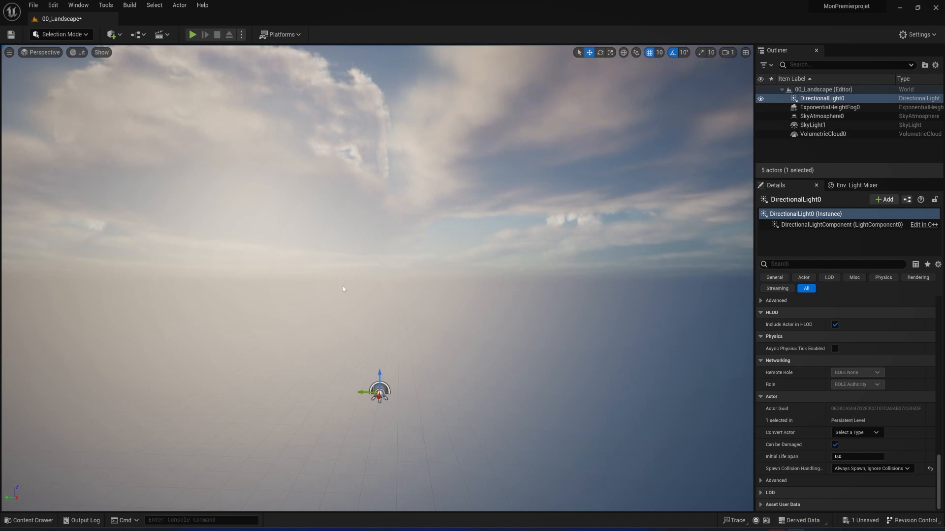
right_drag(389, 314, 390, 340)
scroll(388, 314, up, 5)
key(Up)
key(Down)
key(Right)
key(Left)
key(Down)
key(Right)
key(Up)
key(Down)
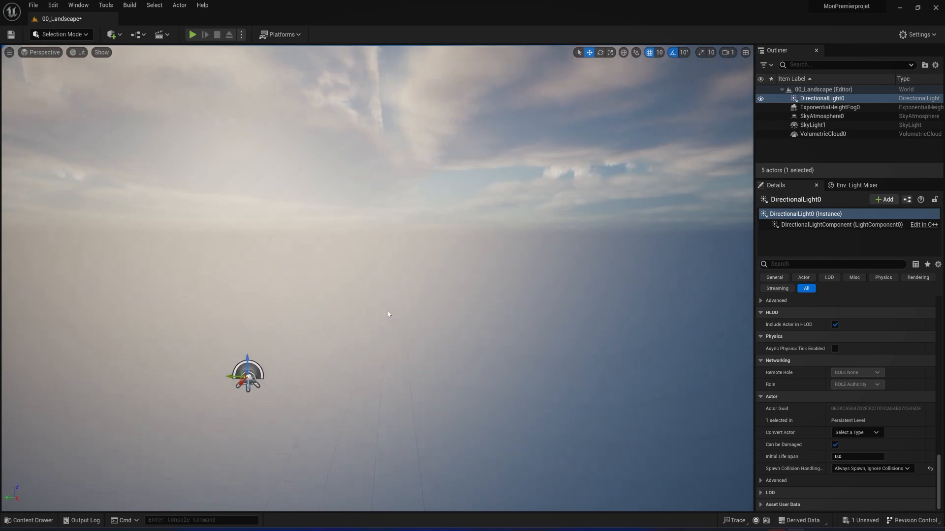
key(Left)
key(Up)
key(Right)
key(Down)
key(Left)
key(Left)
key(Right)
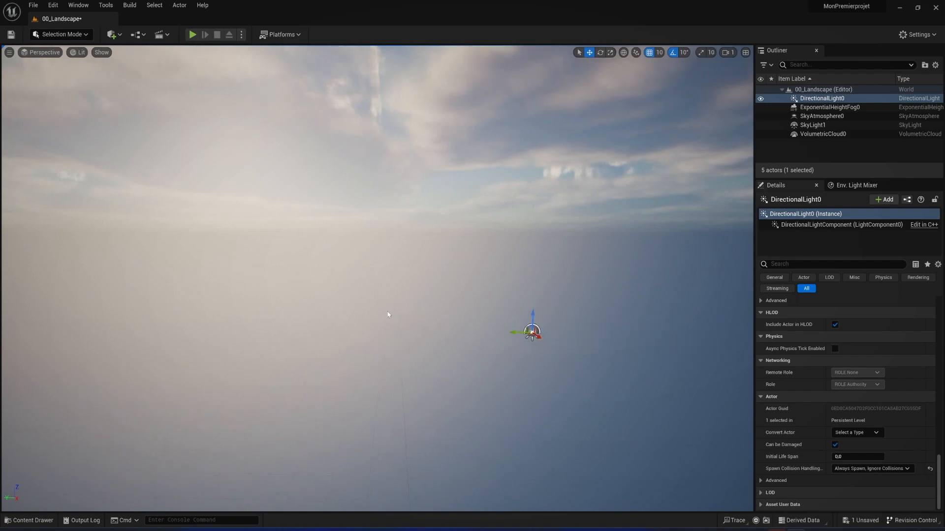
key(Right)
key(Up)
key(Down)
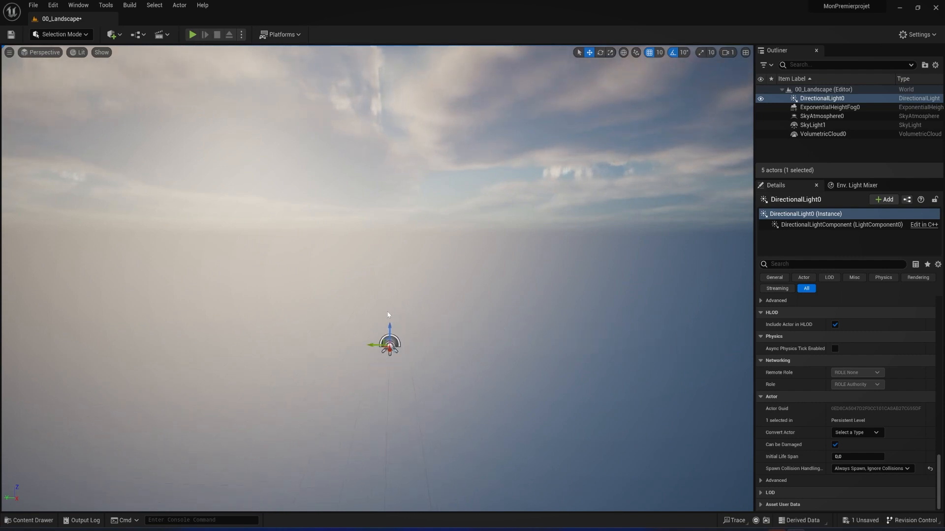
key(Left)
key(Up)
key(Right)
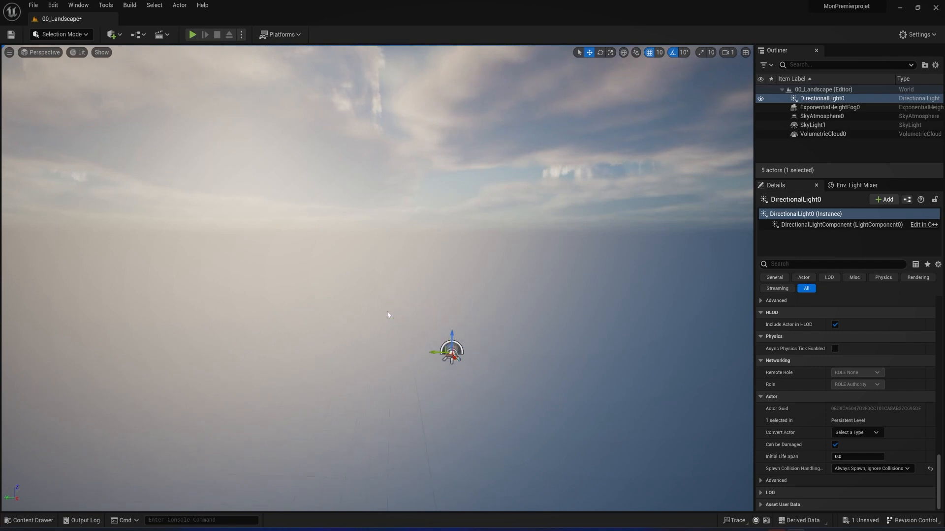
key(Down)
key(Left)
key(Up)
key(Right)
key(Down)
key(Left)
key(Up)
key(Right)
key(Down)
key(Left)
key(Up)
key(Right)
key(Down)
key(Left)
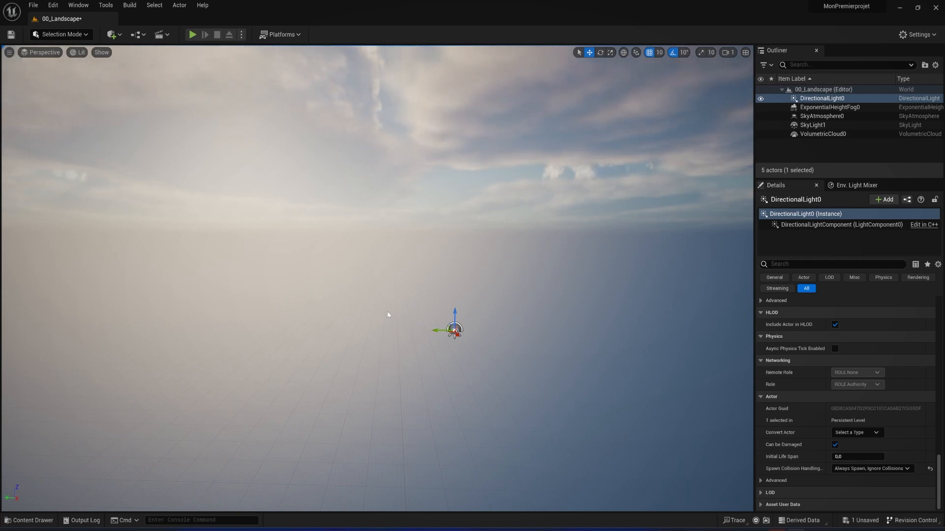
key(Down)
key(Left)
key(Up)
key(Right)
right_drag(367, 294, 374, 318)
key(Up)
key(Right)
key(Down)
key(Left)
key(Up)
key(Right)
key(Left)
key(Down)
key(Up)
key(Up)
key(Right)
key(Down)
key(Up)
key(Up)
key(Right)
key(Down)
key(Left)
key(Left)
key(Up)
mouse_move(374, 318)
right_down()
mouse_move(389, 306)
mouse_move(384, 314)
right_up()
key(Right)
key(Down)
key(Up)
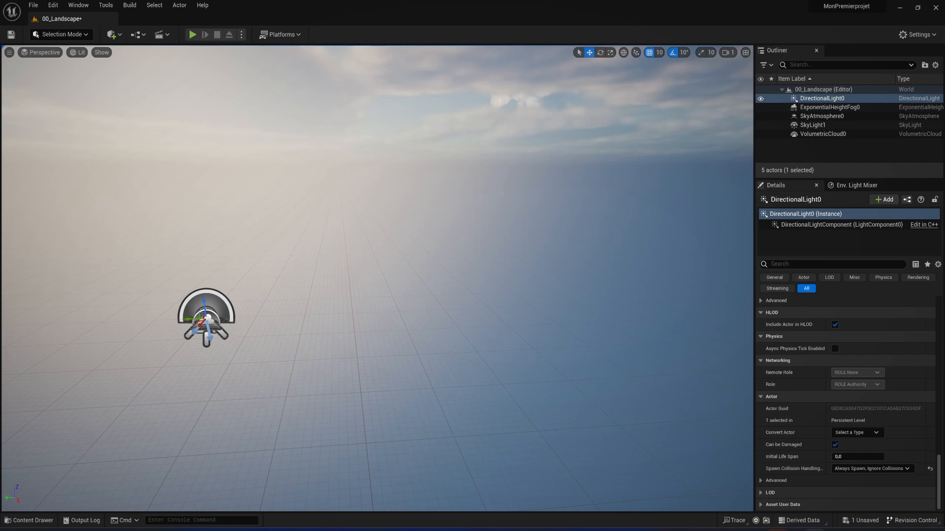
Bring the file explorer window over the editor and select the PixelFrustum_Shortcuts settings file
drag(0, 143, 62, 164)
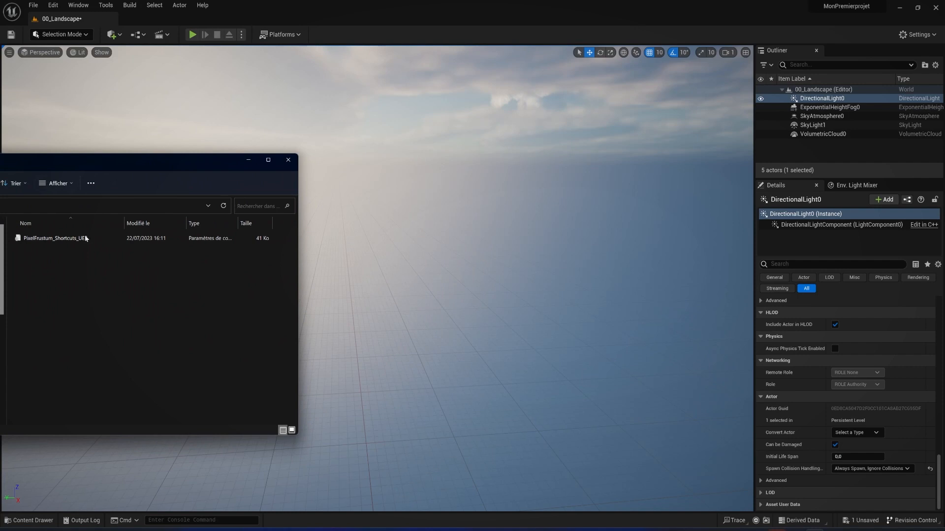
click(49, 239)
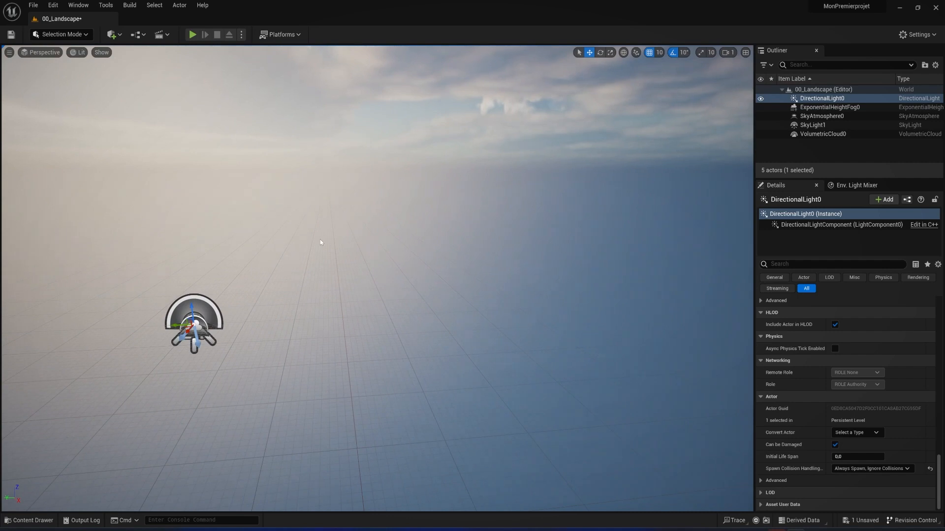
Open the Editor Preferences, move their window clear of the Outliner and Details, and show the Keyboard Shortcuts settings
click(54, 5)
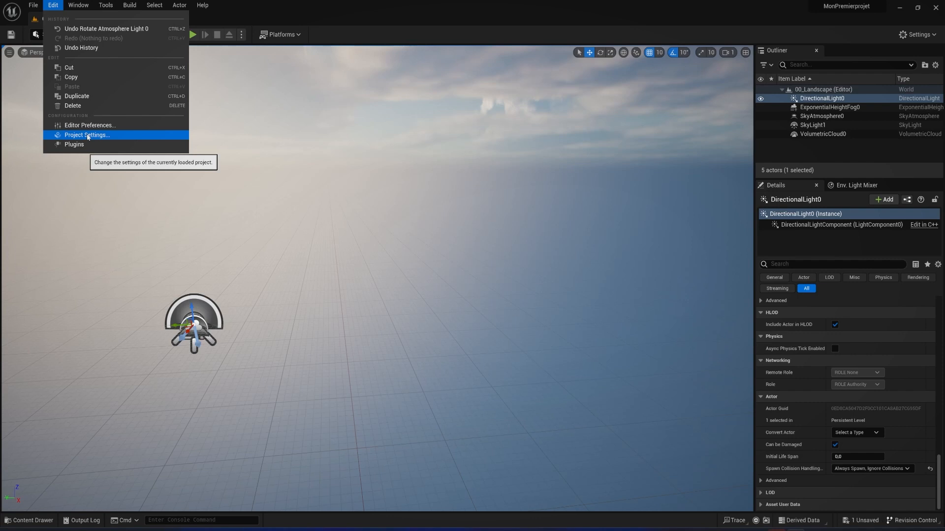
click(86, 126)
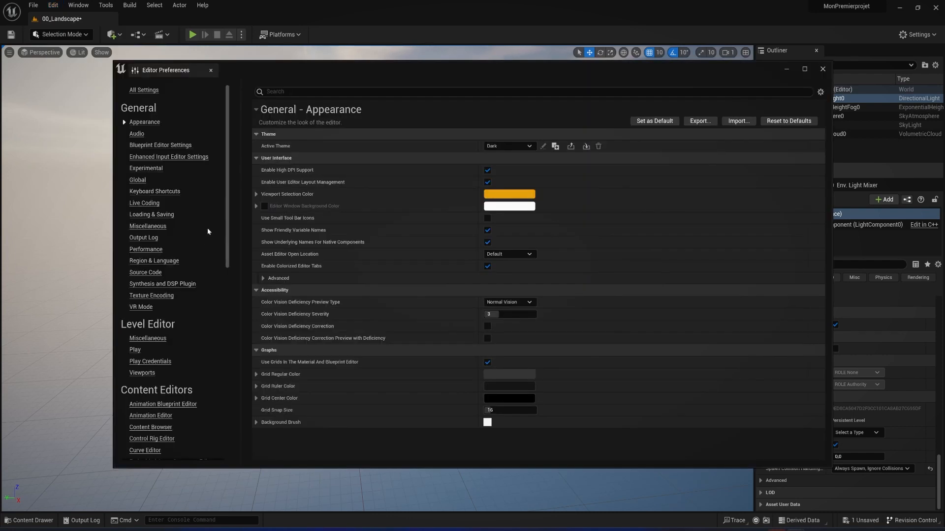
drag(226, 118, 263, 87)
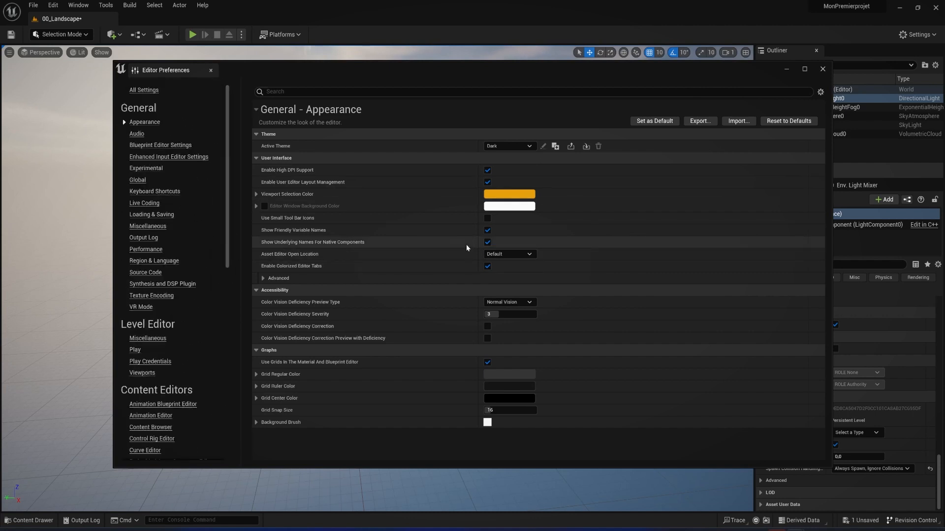
drag(581, 73, 496, 75)
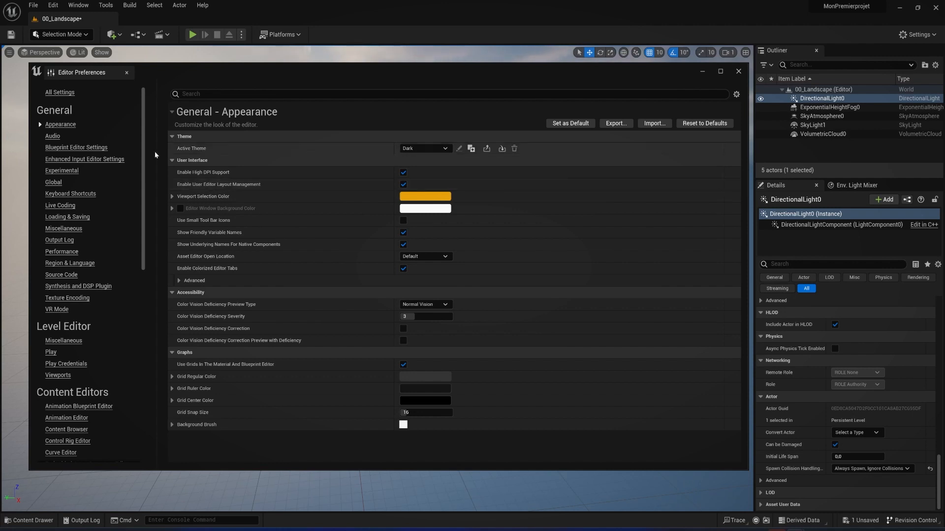
click(71, 194)
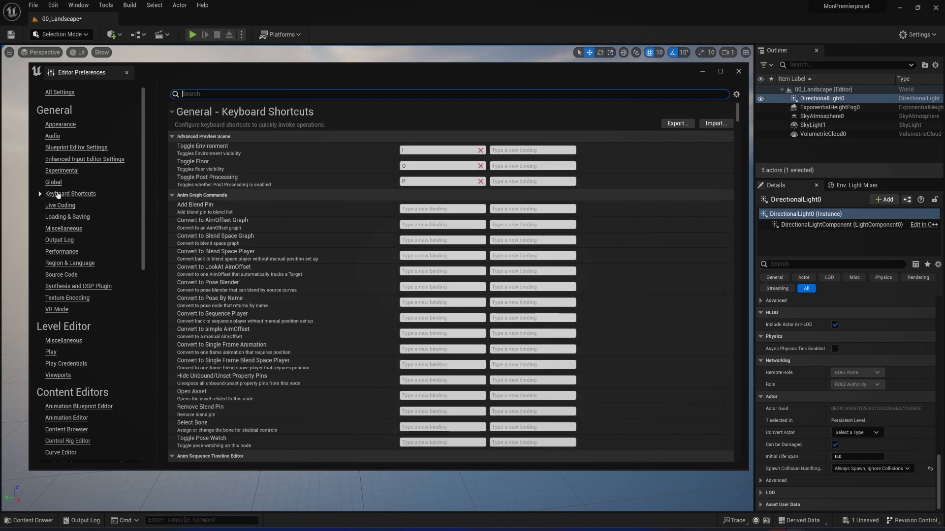
Browse the keyboard shortcut list and examine the bindings of the preview scene, Anim Graph and Anim Sequence Timeline commands
scroll(433, 166, down, 5)
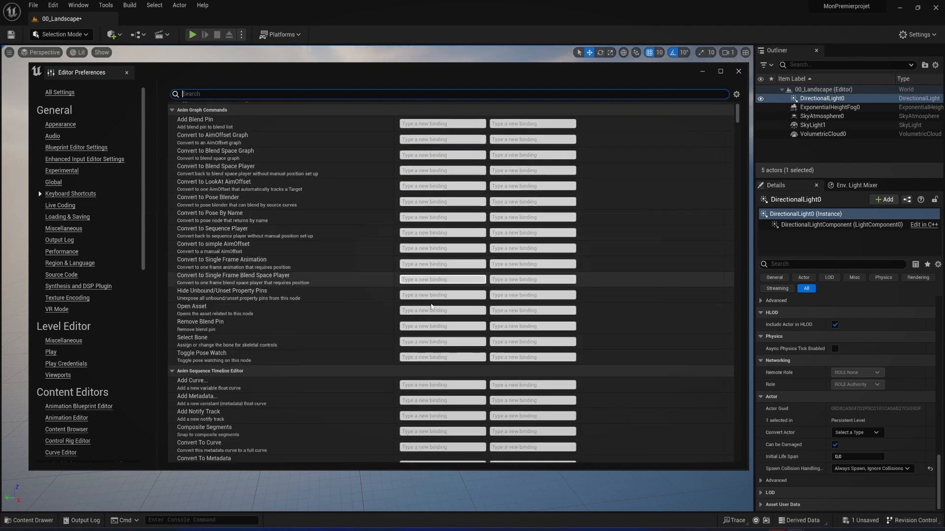
scroll(419, 344, up, 5)
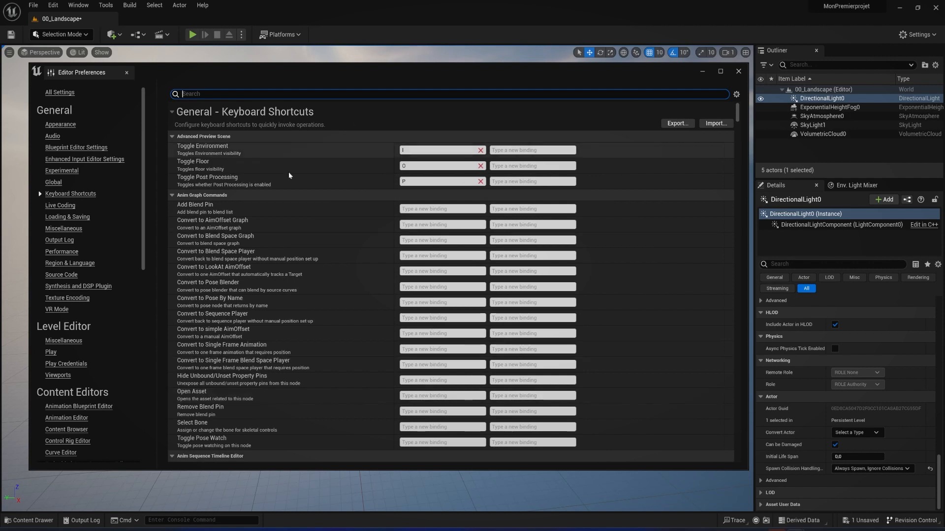
click(483, 210)
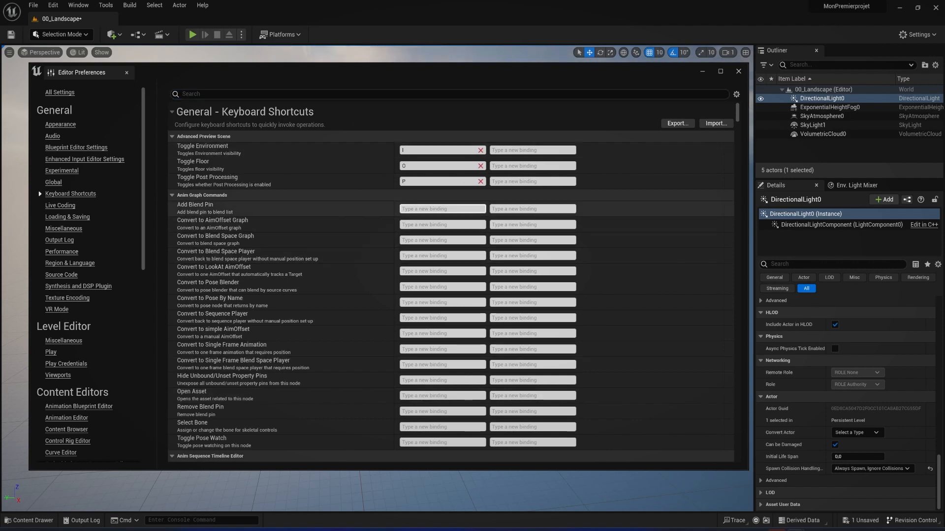
click(442, 240)
scroll(259, 341, down, 10)
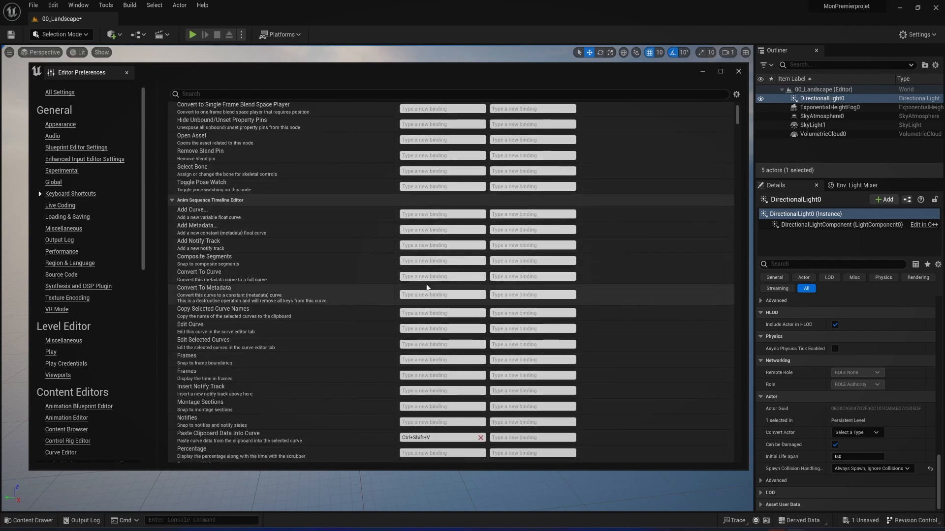
scroll(424, 290, up, 10)
scroll(428, 288, down, 1)
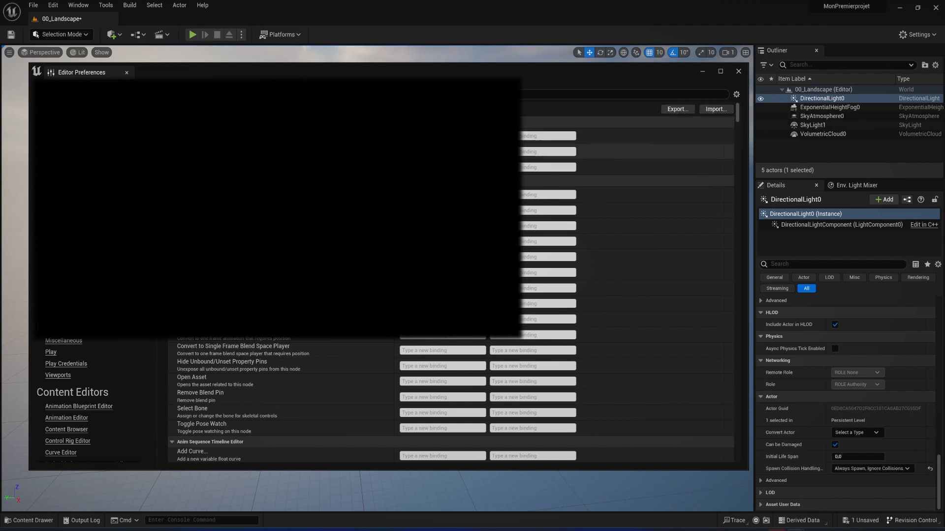
Look through the Loading & Saving, Miscellaneous, Output Log, Performance and Region & Language preferences
click(61, 217)
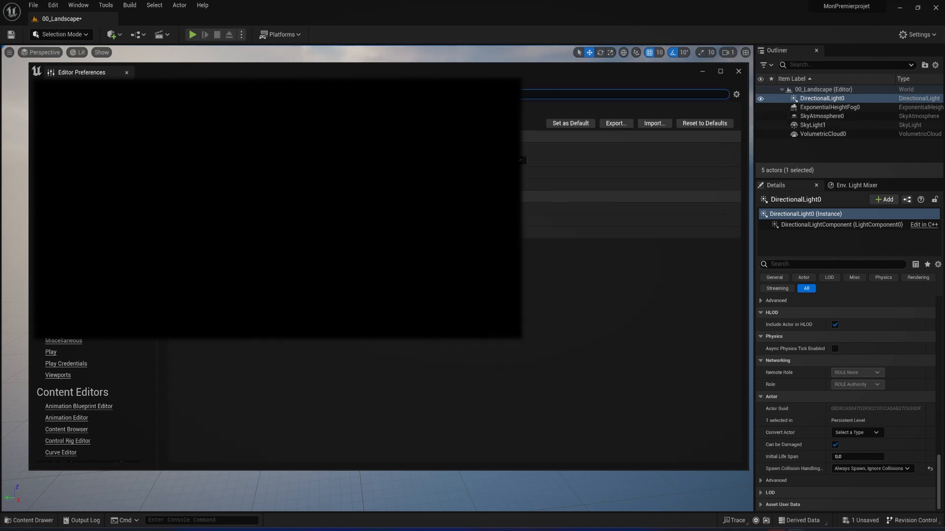
click(62, 229)
click(61, 240)
click(61, 252)
click(61, 264)
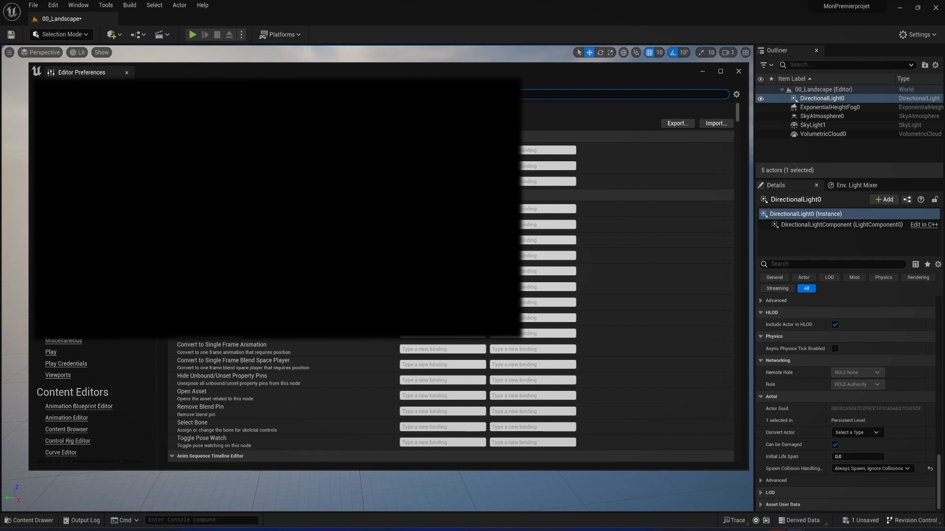
Try to import the keyboard shortcuts from the PixelFrustum_Shortcuts_UE5 config file
click(716, 125)
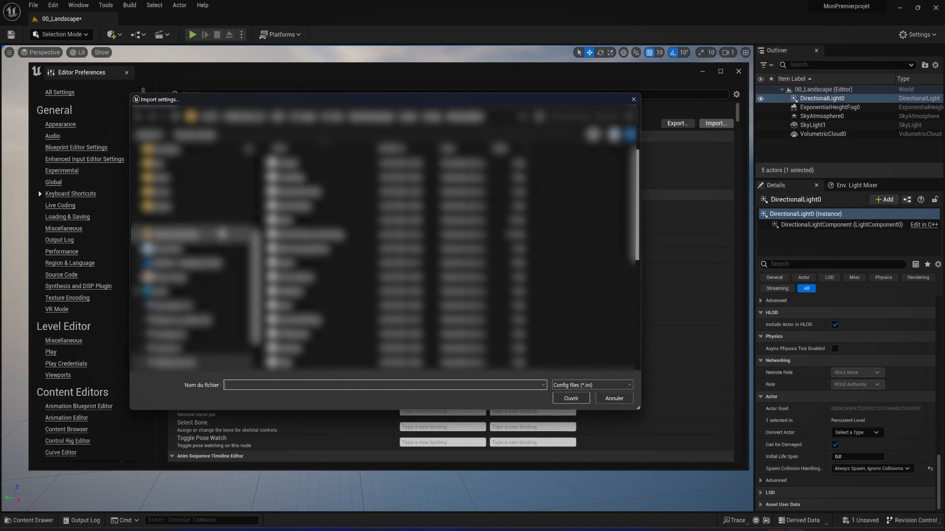
scroll(226, 215, up, 8)
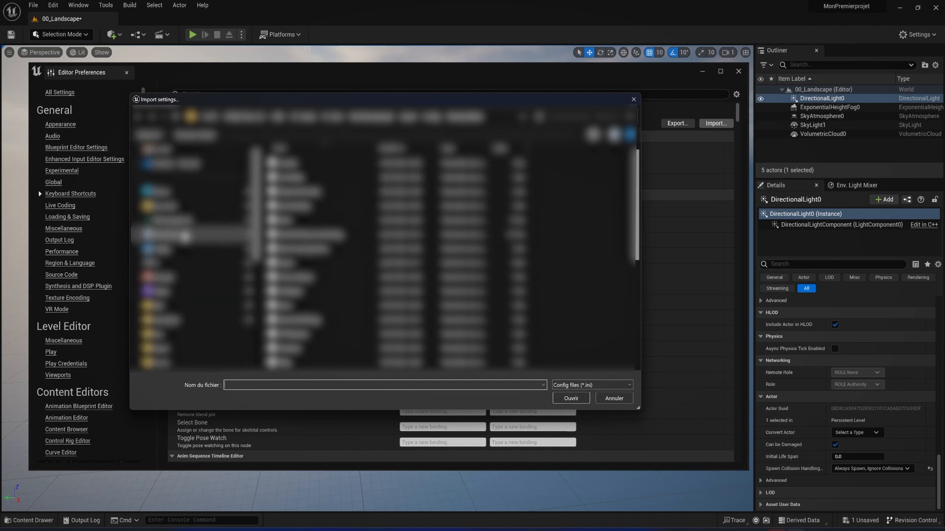
click(171, 237)
scroll(330, 308, down, 2)
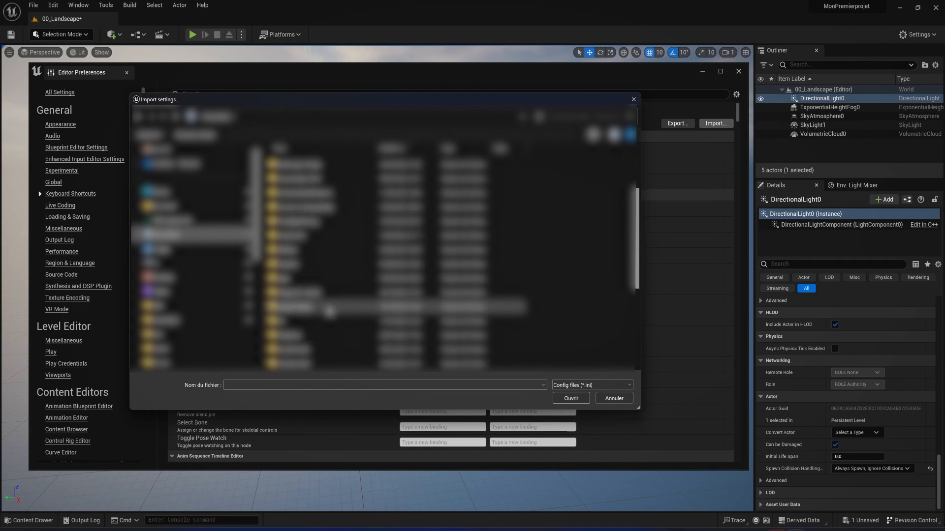
scroll(310, 325, down, 3)
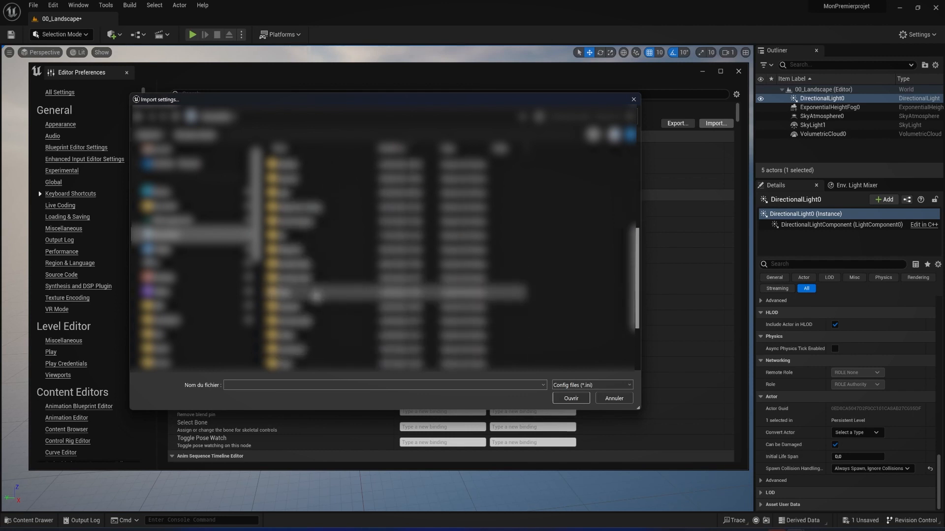
scroll(310, 325, down, 3)
double_click(310, 322)
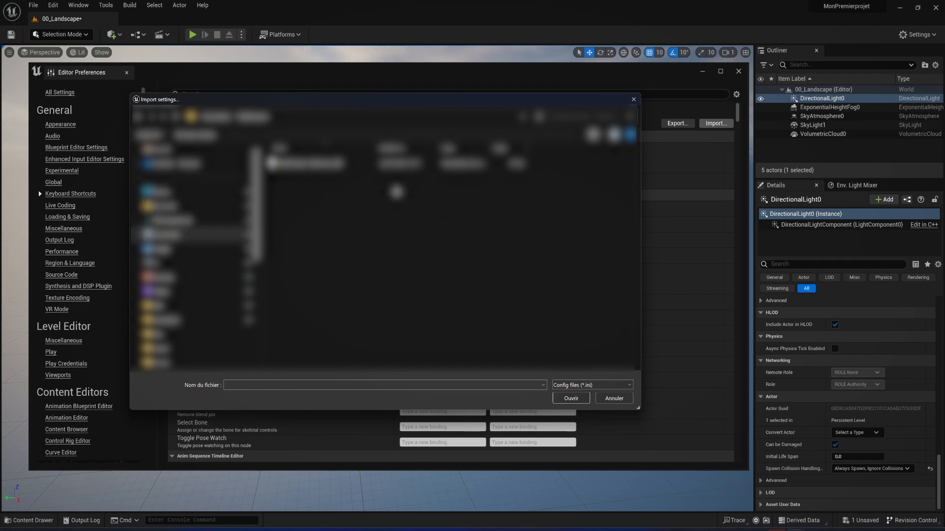
click(298, 167)
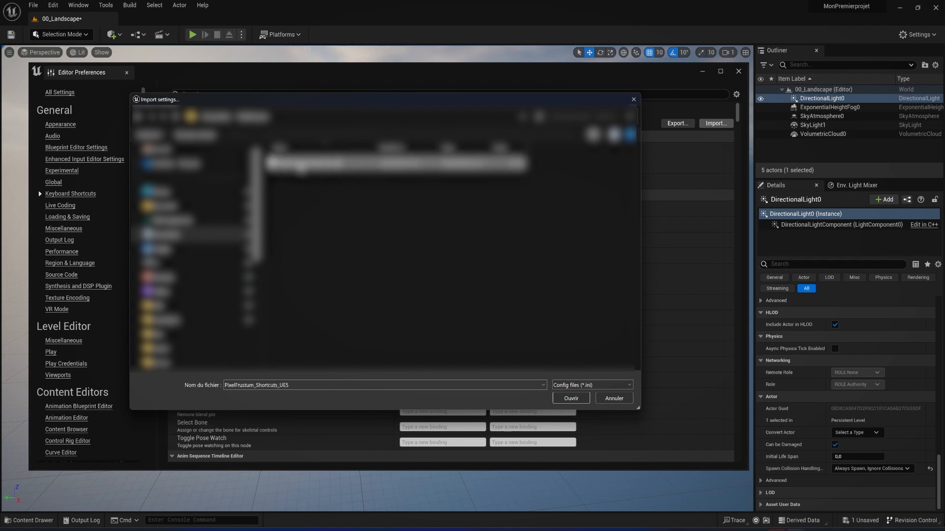
click(571, 398)
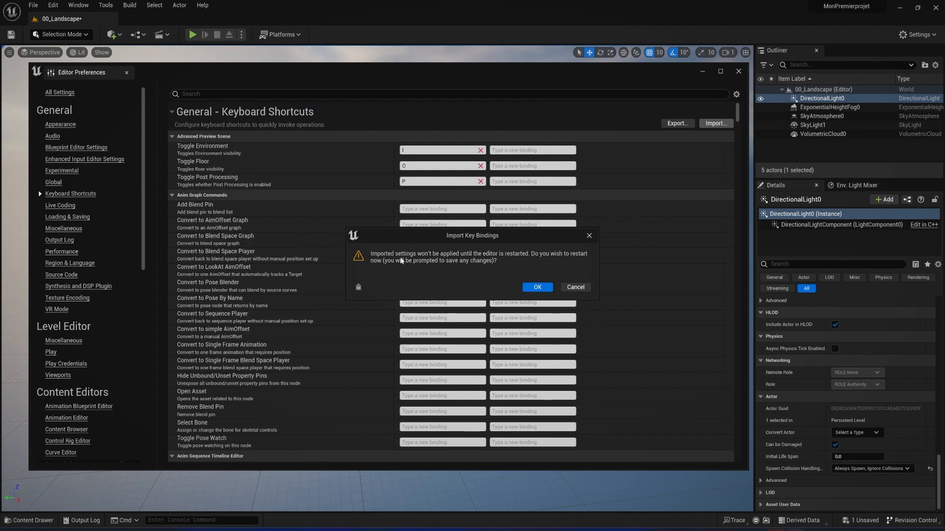
Decline the editor restart for the key bindings import and close the Editor Preferences
mouse_move(479, 239)
mouse_down()
mouse_move(488, 242)
mouse_move(448, 272)
mouse_move(476, 241)
mouse_up()
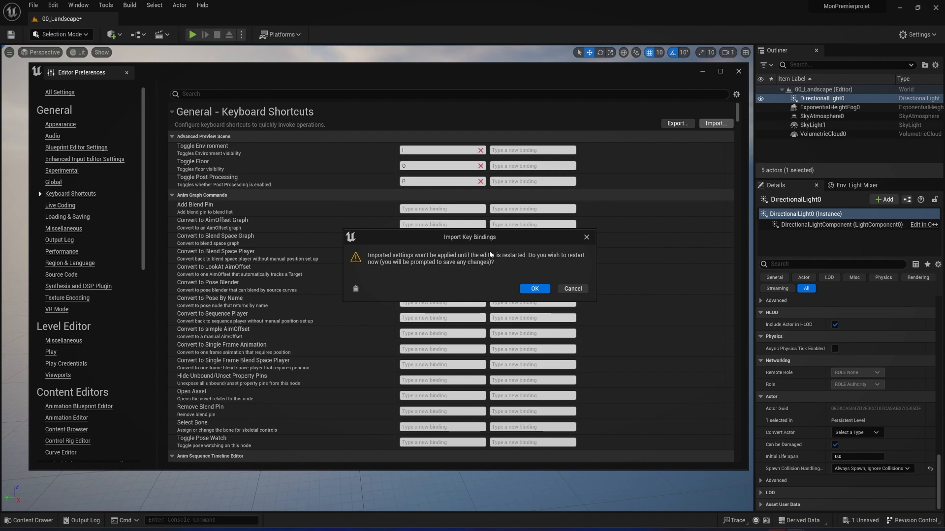
click(571, 289)
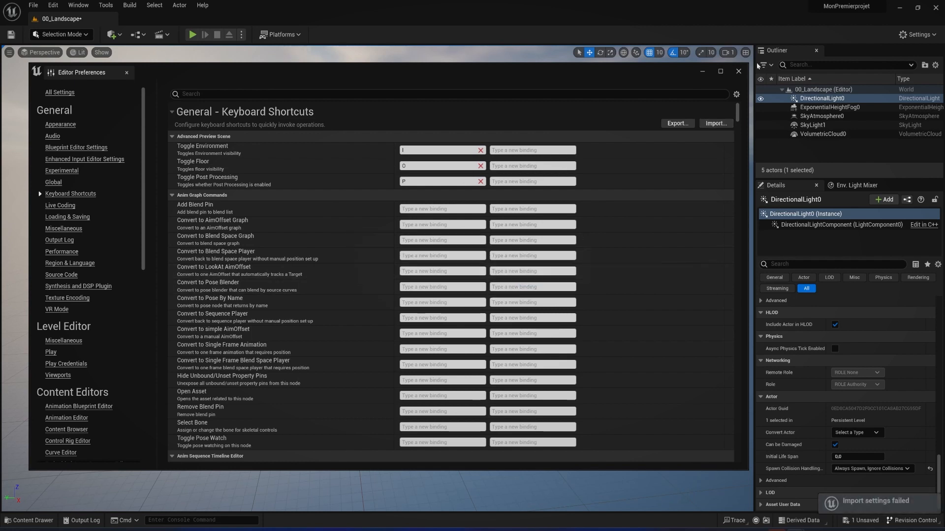
click(738, 72)
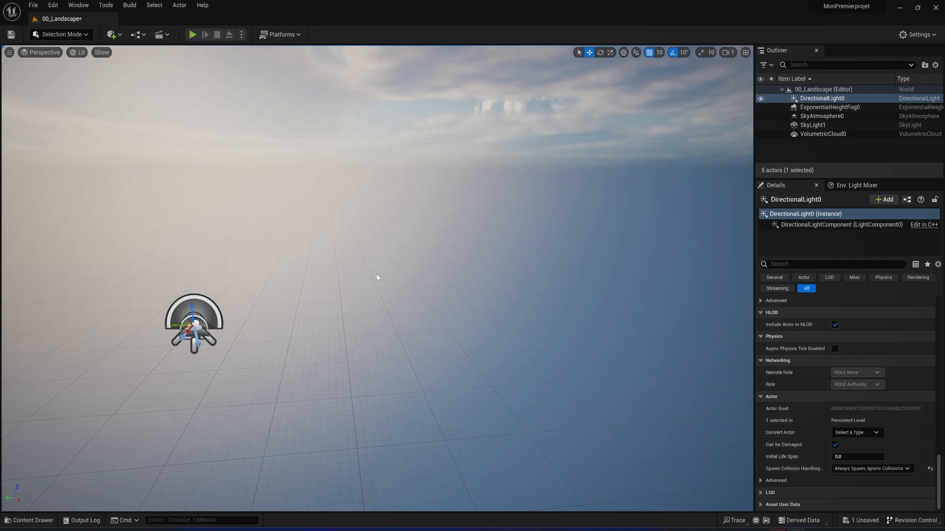
Switch to the object selection tool to hide the move gizmo, and travel around the light actors in the viewport
key(q)
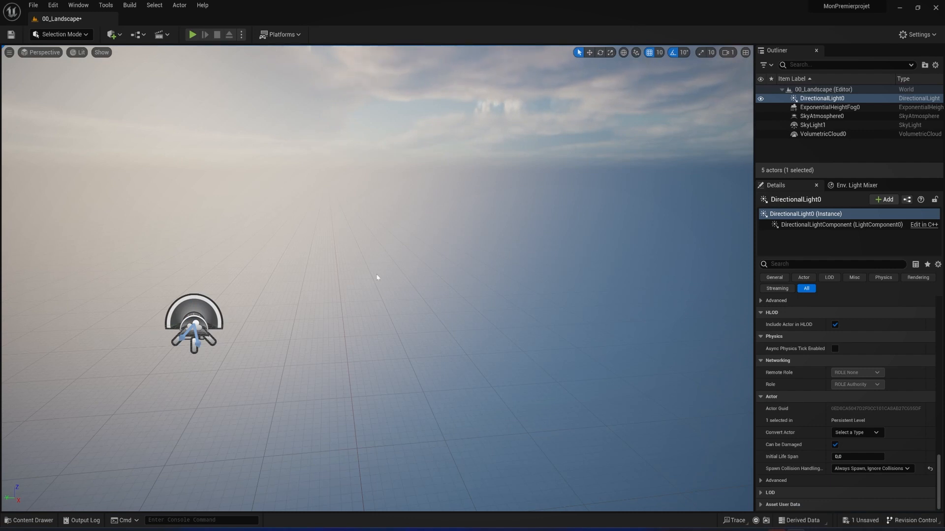
key(Right)
key(Up)
key(Left)
key(Down)
key(Right)
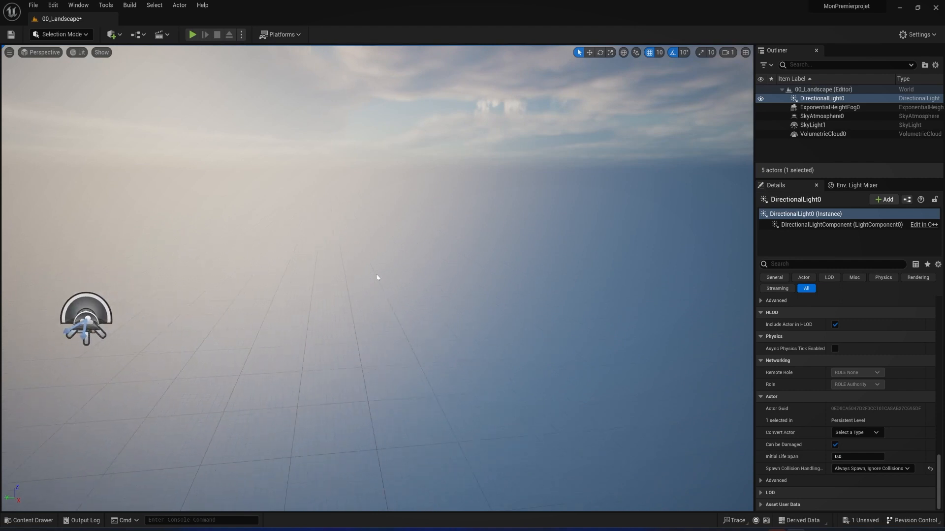
key(Left)
key(Left)
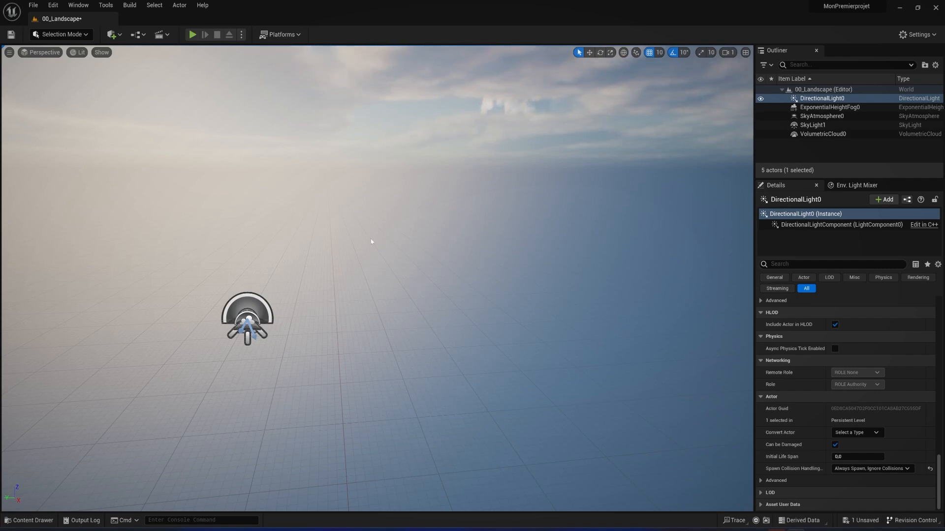
right_drag(377, 279, 388, 253)
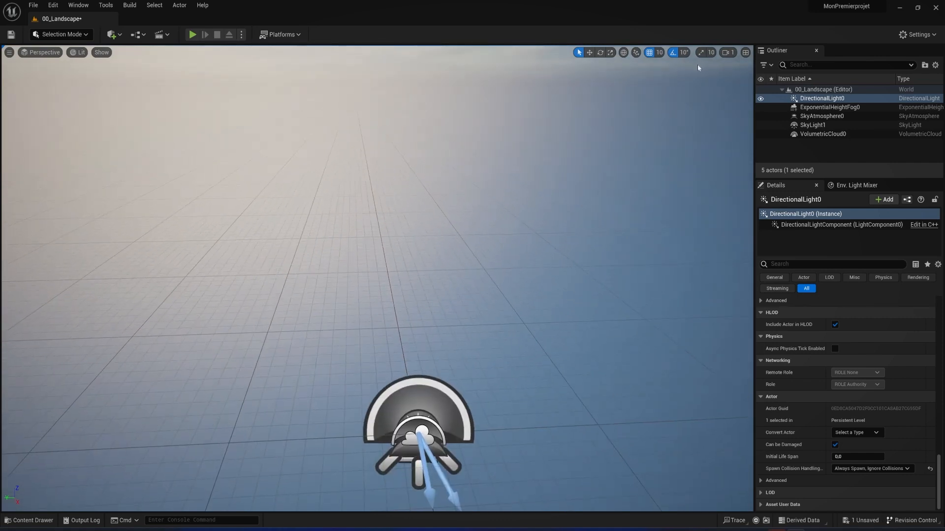
Lower the viewport camera speed to 0.1, try moving around, and reduce it further to 0.033
click(727, 52)
drag(750, 75, 730, 75)
mouse_move(614, 203)
right_down()
mouse_move(616, 225)
mouse_move(604, 207)
right_up()
click(721, 53)
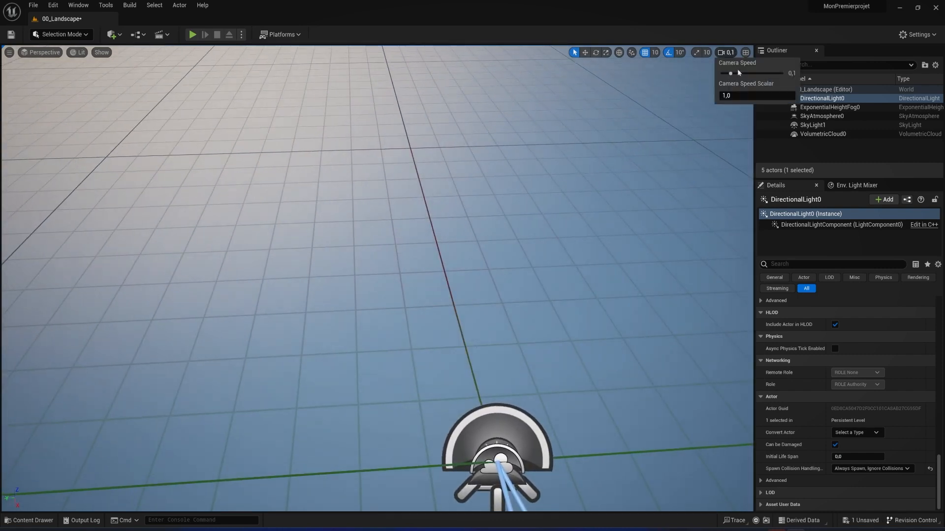
click(723, 72)
right_drag(640, 172, 635, 167)
key(s)
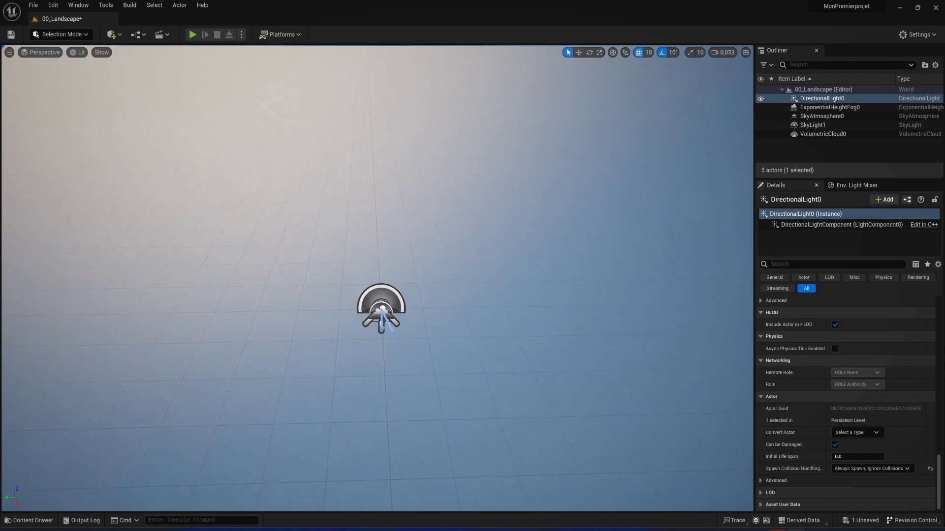
Raise the camera speed to 0.33, reduce it to 0.264, and test flying at a distance from the light actors
right_drag(635, 167, 634, 167)
scroll(634, 167, up, 2)
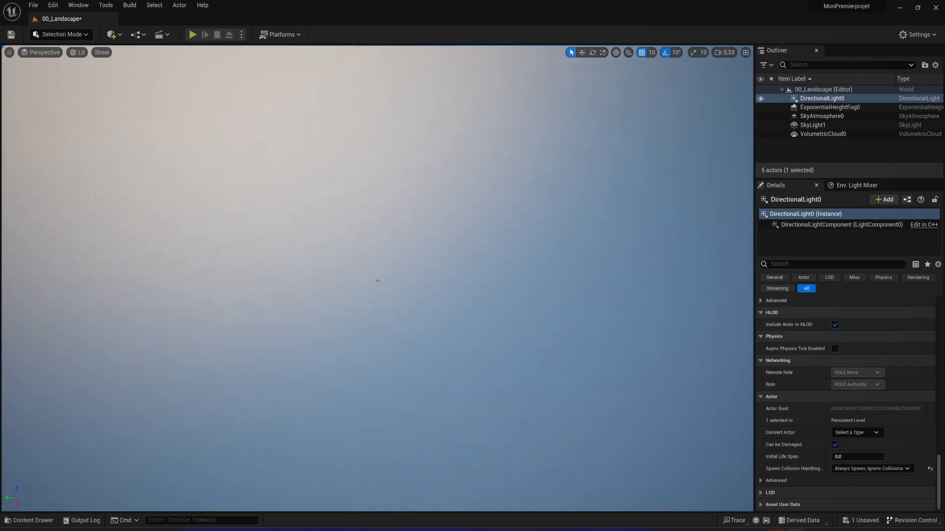
right_drag(377, 280, 378, 280)
scroll(378, 280, down, 1)
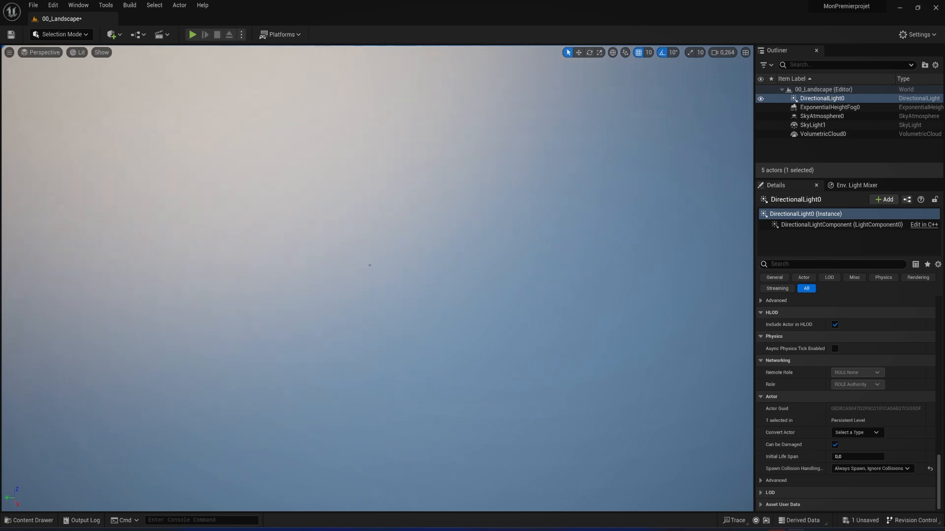
mouse_move(377, 280)
right_down()
mouse_move(378, 270)
mouse_move(376, 281)
right_up()
key(s)
key(w)
right_drag(503, 299, 512, 315)
key(s)
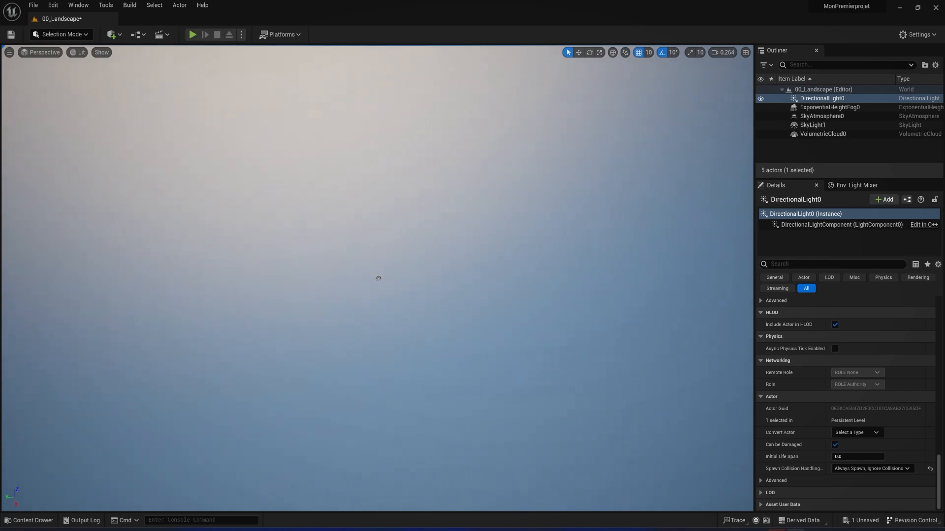
Reduce the camera speed to 0.016 while flying toward the distant light actors
right_drag(542, 221, 570, 233)
key(w)
scroll(569, 230, down, 9)
key(w)
scroll(549, 227, down, 18)
scroll(565, 234, up, 4)
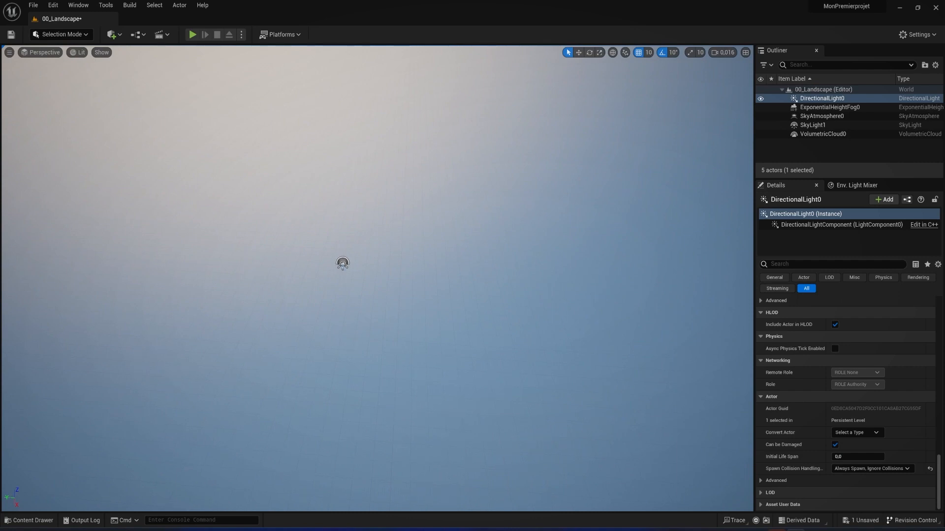
Turn the view around the light actors while varying the camera speed between 0.28 and 0.023
scroll(570, 233, up, 8)
key(w)
key(w)
right_drag(569, 232, 502, 231)
scroll(502, 231, down, 2)
scroll(502, 231, down, 3)
scroll(502, 230, up, 2)
key(s)
scroll(502, 230, down, 10)
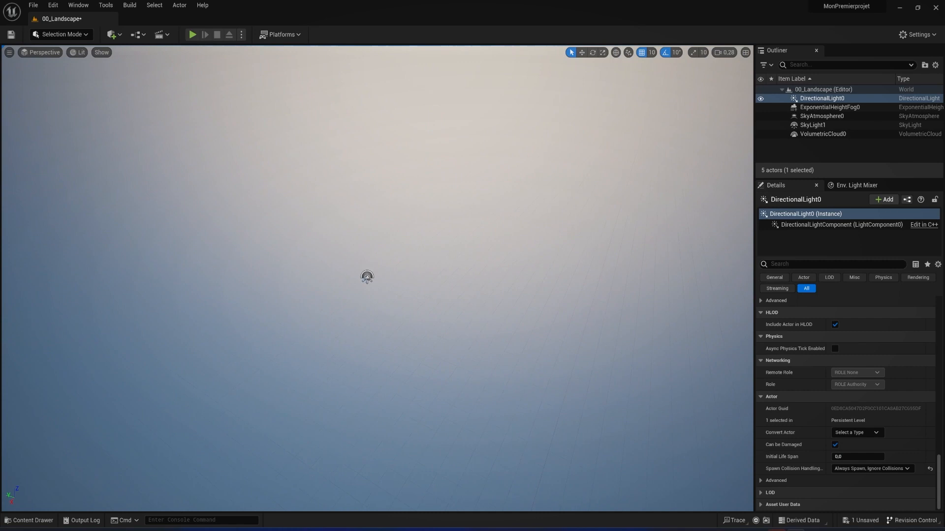
scroll(502, 230, up, 5)
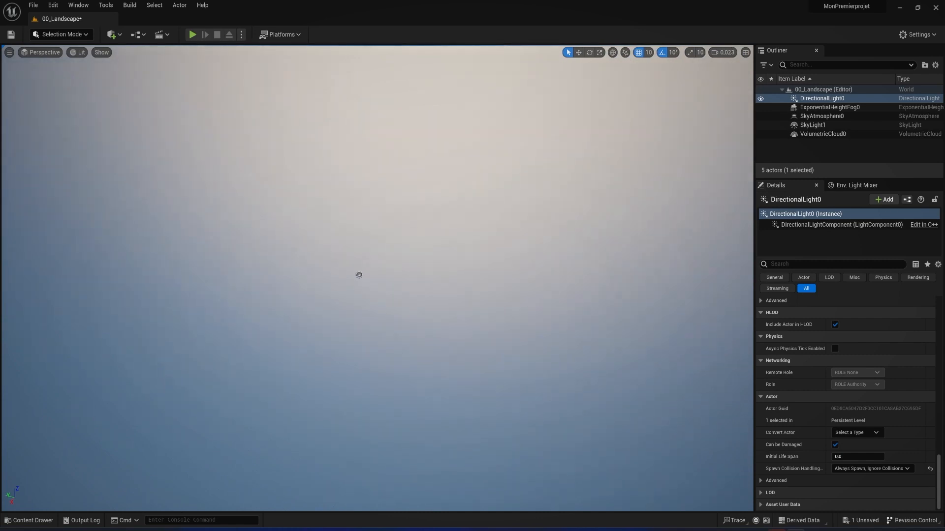
Fly closer to the light actors while changing the camera speed, going from 0.046 up to 0.33
right_drag(502, 231, 525, 229)
key(w)
scroll(502, 231, down, 6)
scroll(502, 231, up, 5)
key(w)
scroll(502, 230, up, 4)
scroll(501, 230, down, 8)
key(w)
key(s)
scroll(502, 230, down, 6)
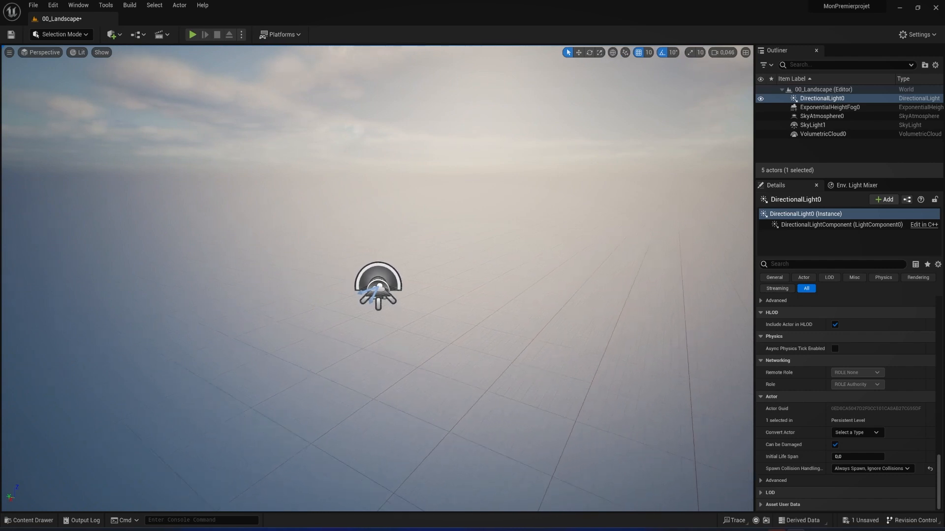
scroll(502, 231, up, 5)
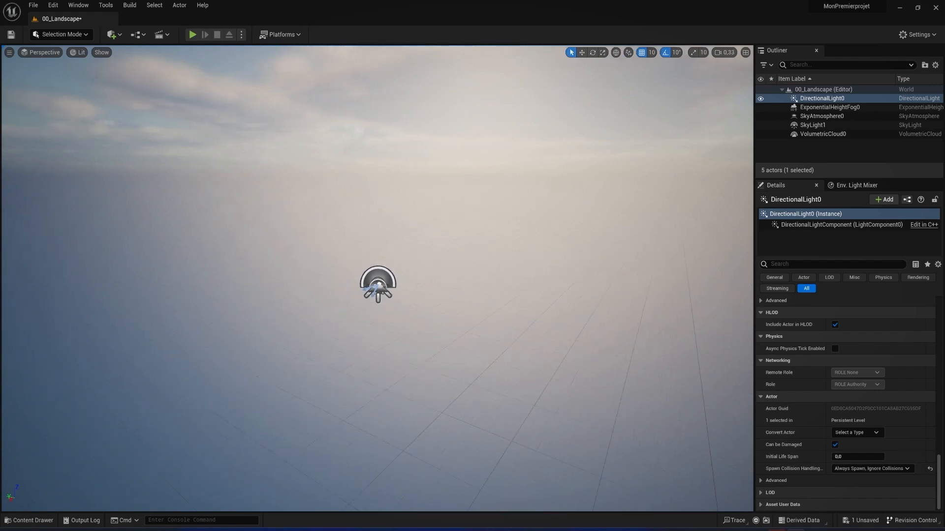
Set the camera speed to 0.198 and fly forward, backward and sideways around the light actors and up toward the sky
scroll(502, 231, up, 3)
scroll(502, 230, down, 3)
scroll(502, 230, up, 4)
right_drag(502, 231, 485, 263)
key(w)
key(w)
key(s)
key(a)
key(w)
key(d)
key(s)
key(w)
key(d)
key(s)
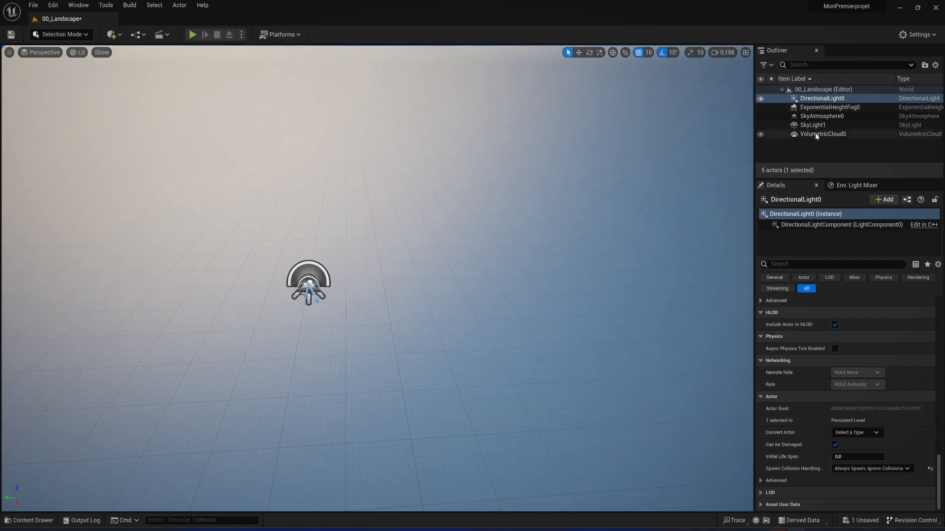
right_drag(516, 222, 524, 148)
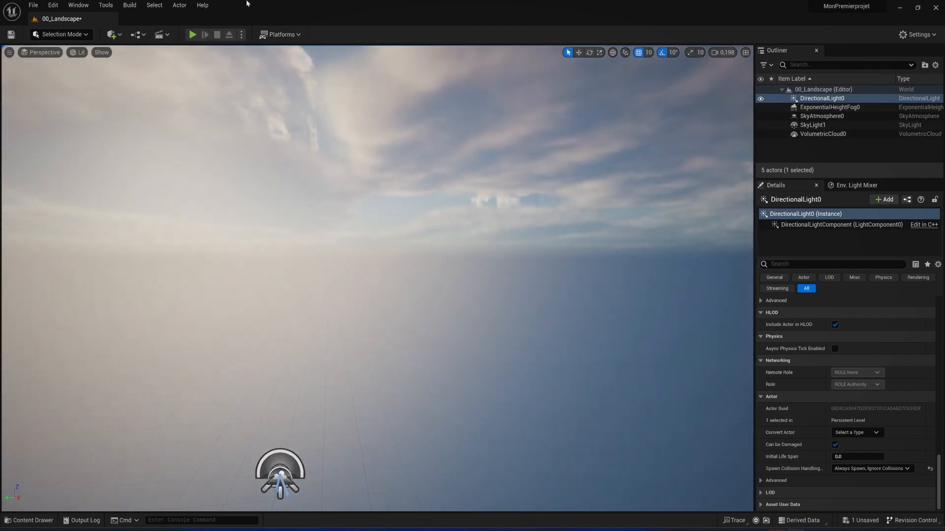
right_drag(395, 254, 391, 278)
Save the changes to the 00_Landscape level
click(81, 20)
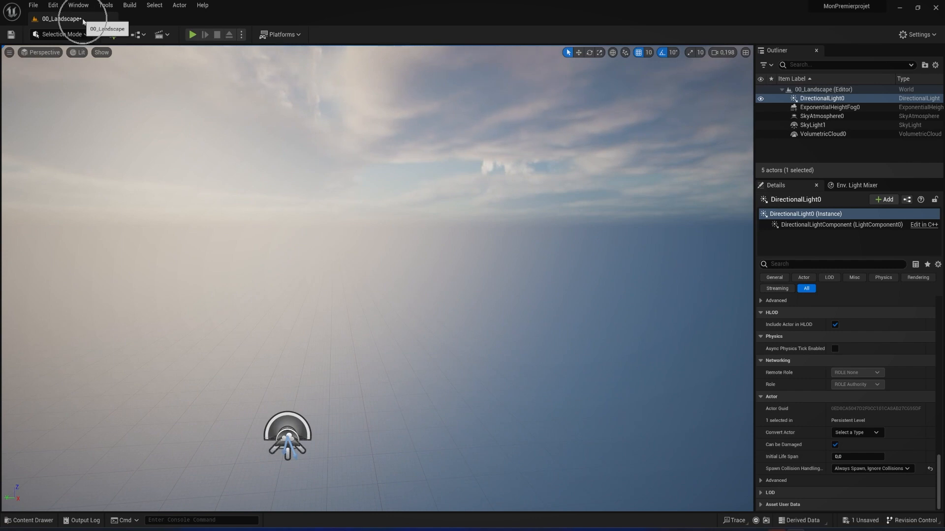
key(ctrl+s)
key(f)
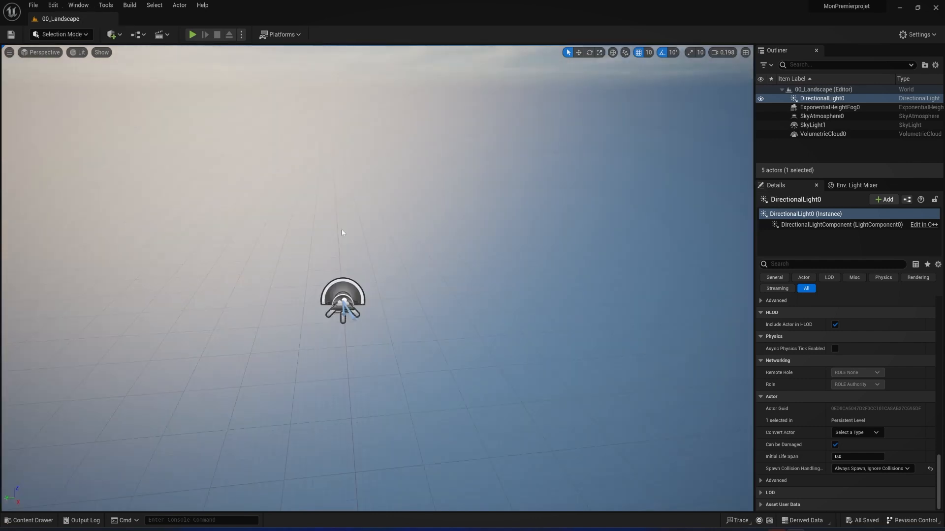